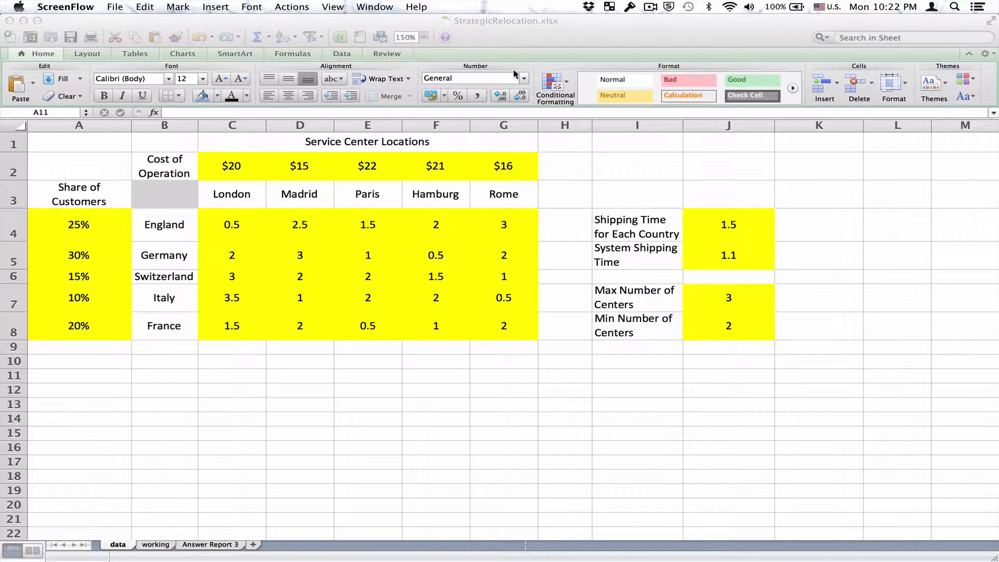
Enter the label "Decision variables" in cell A11, below the shipping time table.
click(86, 374)
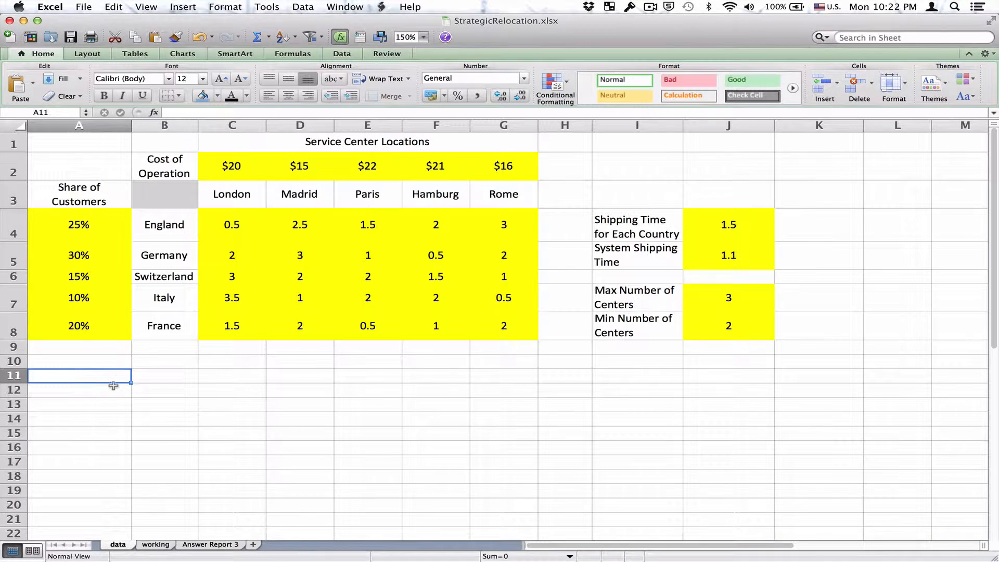
text(Dec)
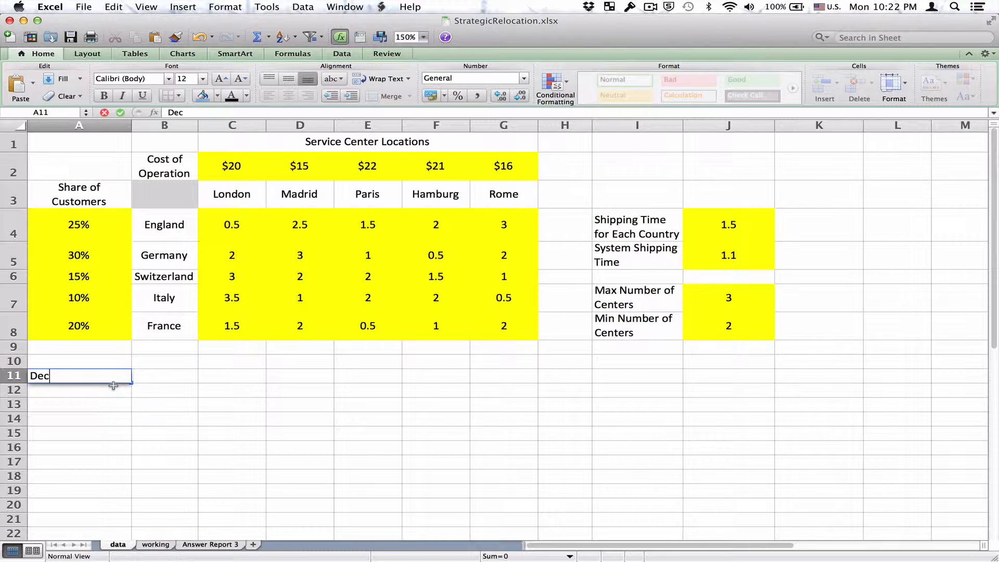
text(ision variabls)
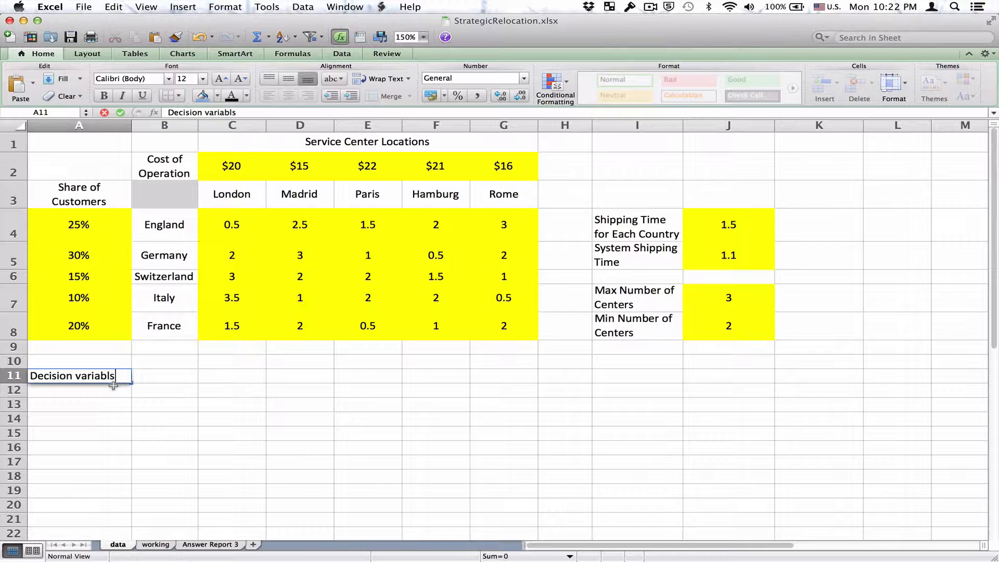
key(BackSpace)
text(es)
key(Return)
Label cells C11 through G11 as y1, y2, y3, y4 and y5, one for each service center.
key(Up)
key(Right)
key(Right)
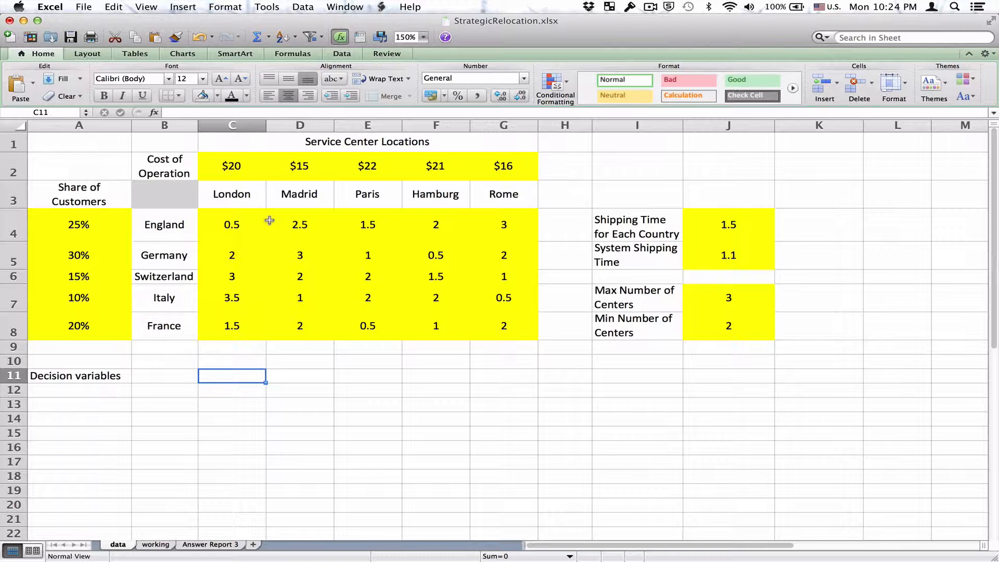
text(y1)
key(Tab)
text(y2)
key(Tab)
text(y)
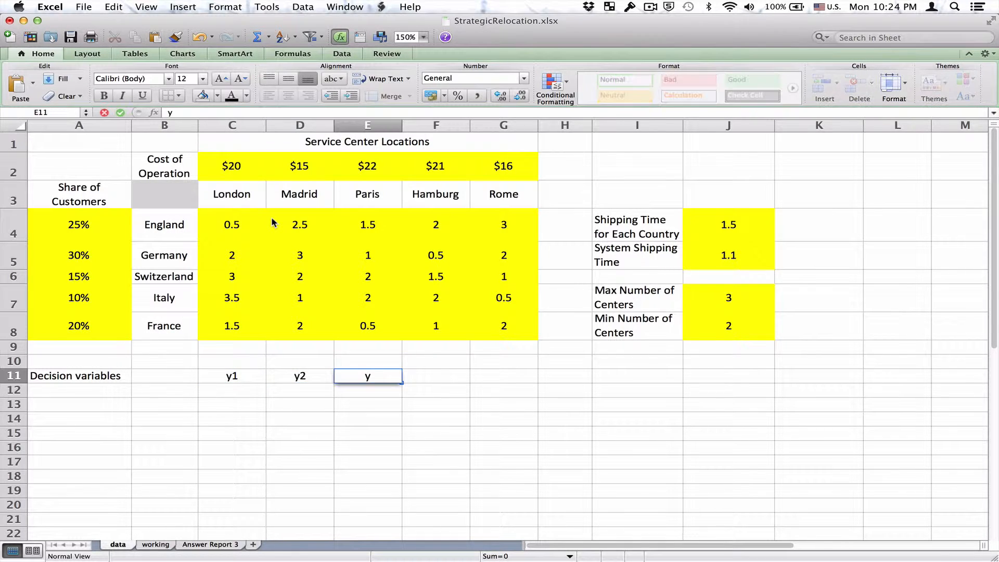
text(3)
key(Tab)
text(y4)
key(Tab)
text(y)
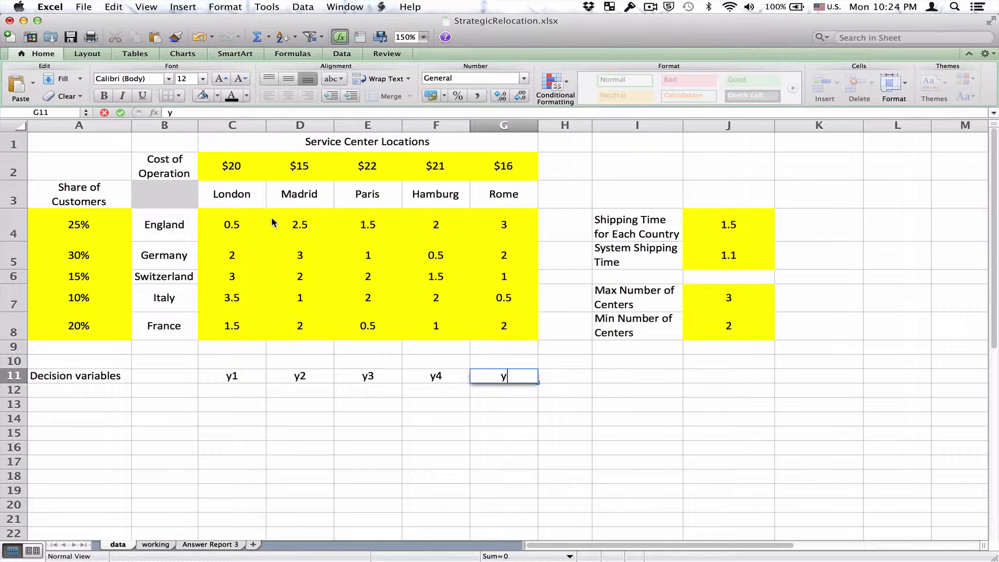
text(5)
key(Return)
Merge cells C10:G10 above the y labels and enter the heading "Which centers to open?".
key(Up)
key(Up)
key(shift+Right)
key(shift+Right)
key(shift+Right)
key(shift+Right)
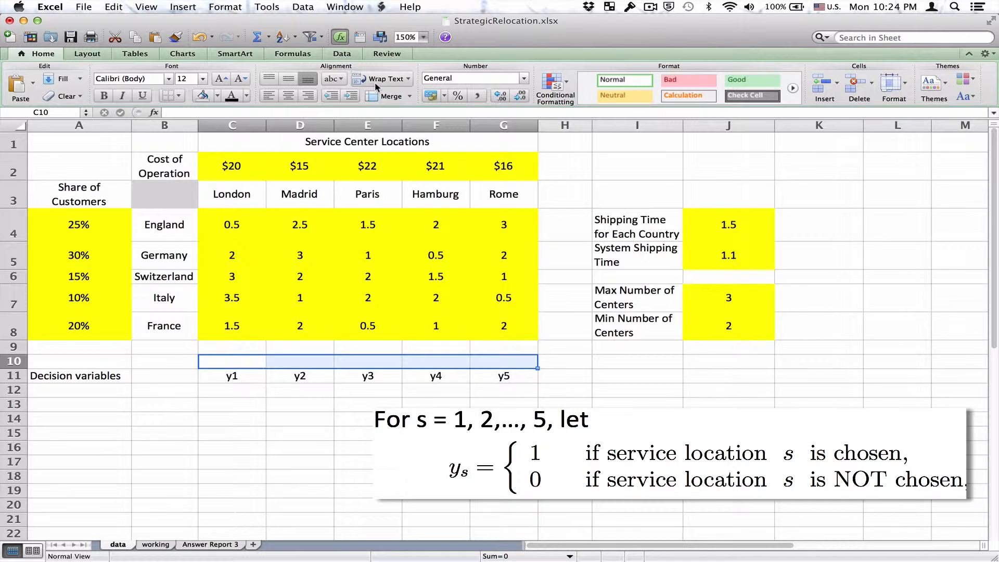
click(381, 97)
text(Which ce)
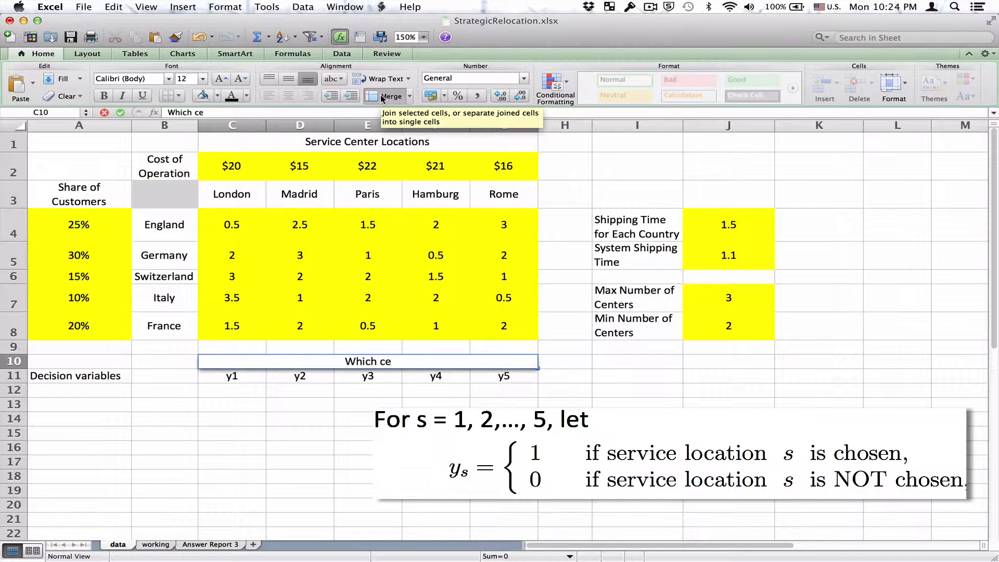
text(nters t)
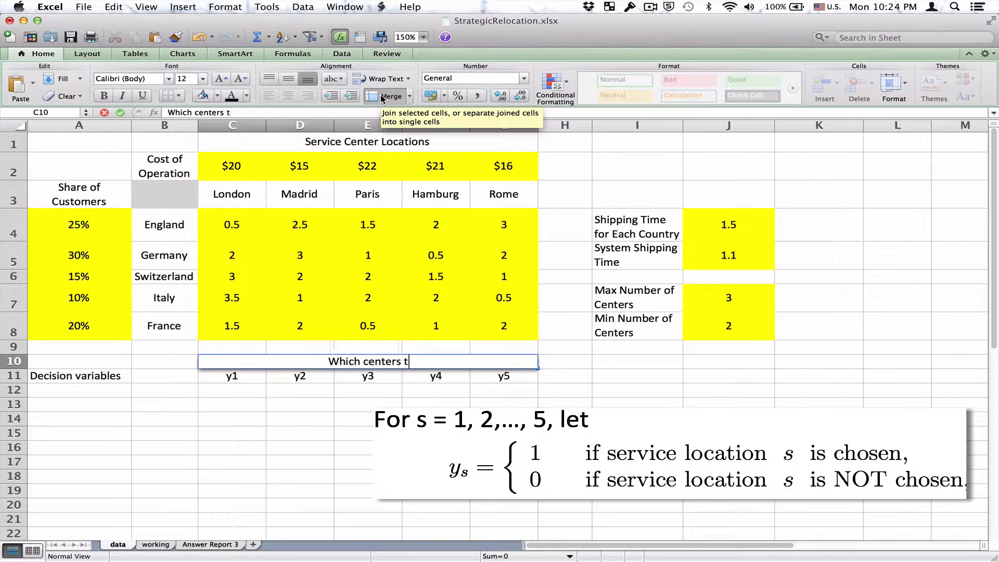
text(o open?)
key(Return)
Fill cells C12:G12 below the y labels with the standard light green color.
key(Return)
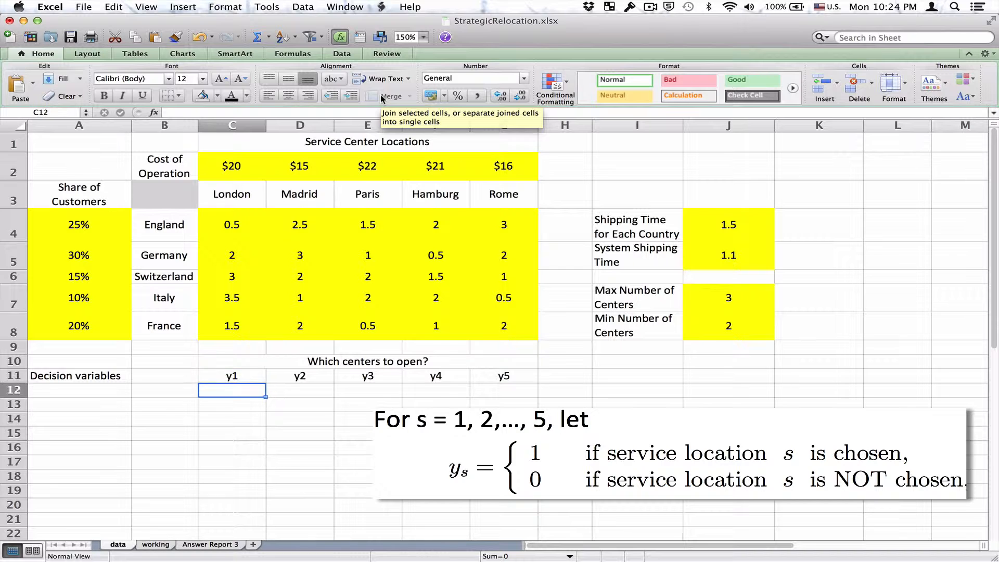
key(shift+Right)
key(shift+Right)
key(shift+Right)
key(shift+Right)
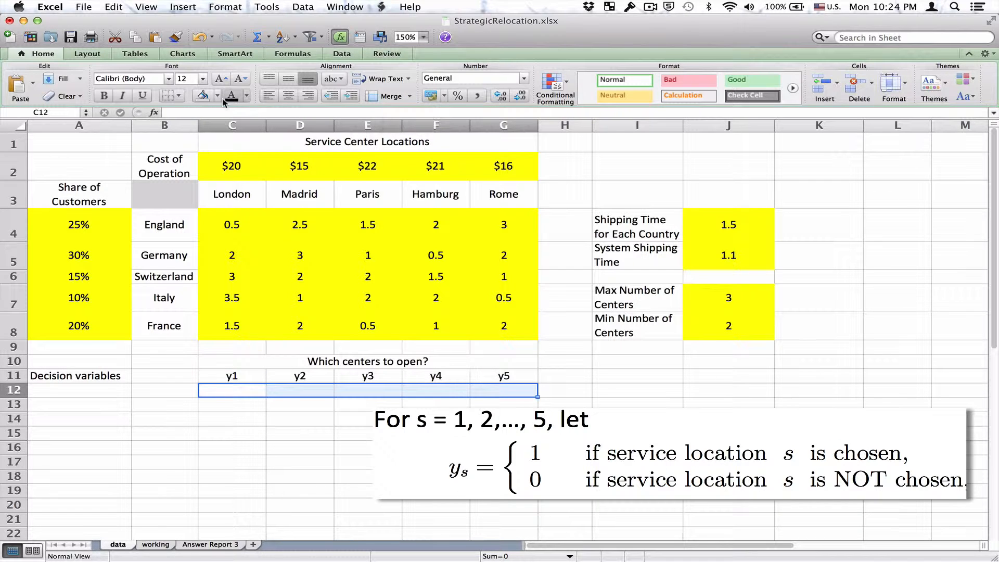
click(219, 99)
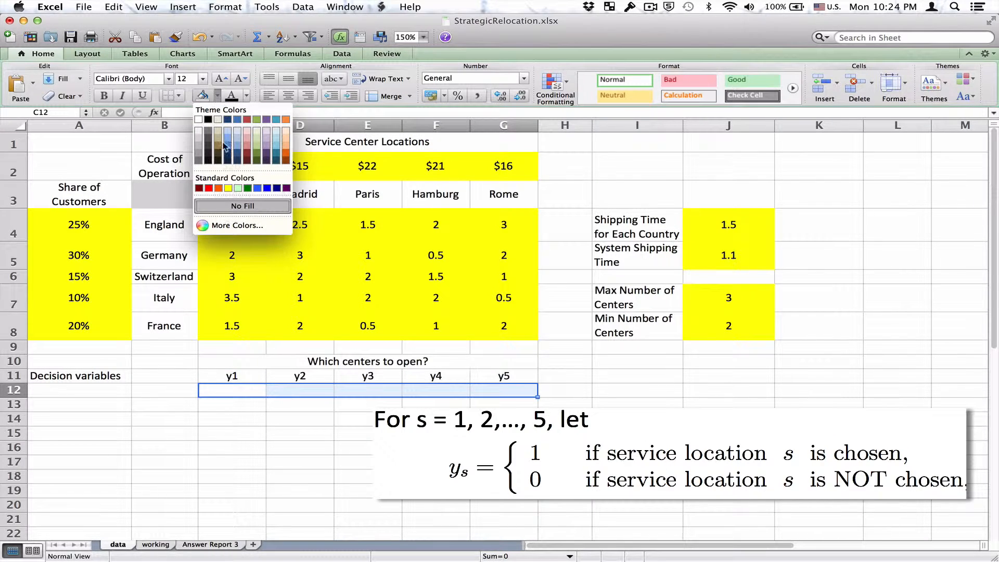
click(240, 193)
key(Down)
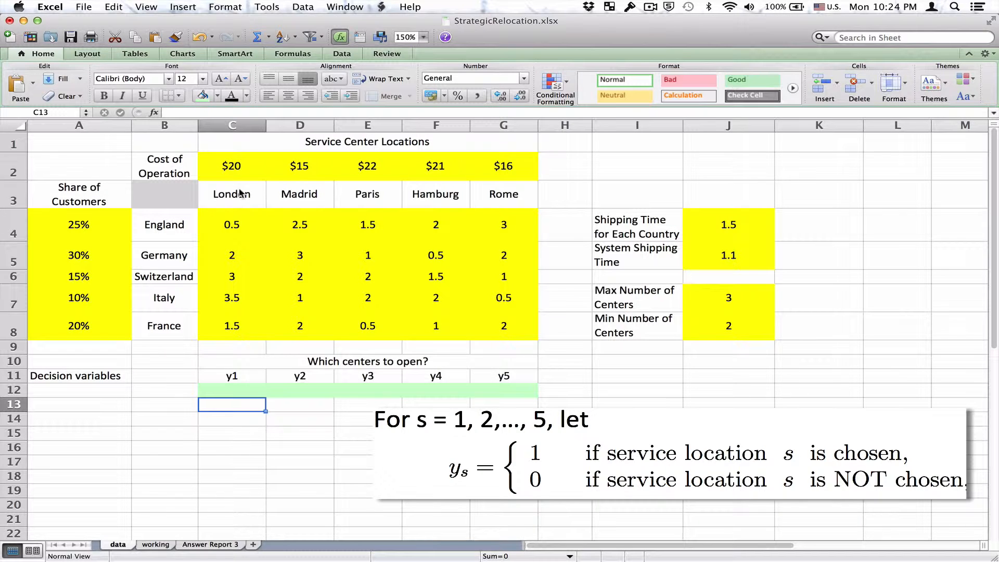
Enter 1 in cell C12 for y1 and center the value.
key(Up)
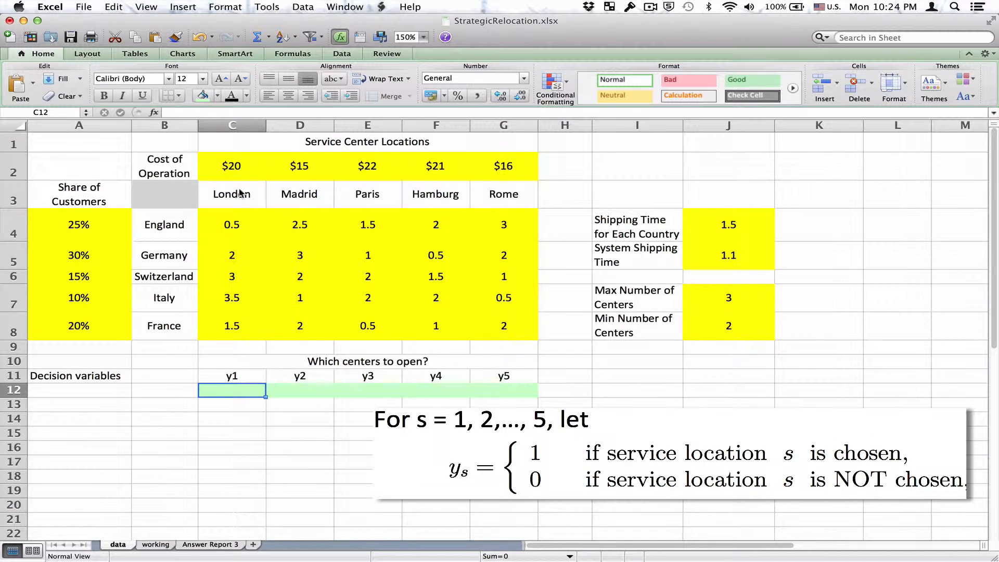
text(1)
key(Tab)
key(Left)
click(288, 96)
Enter 1 in cells D12 and E12 for y2 and y3, centering each value.
key(super+c)
key(Right)
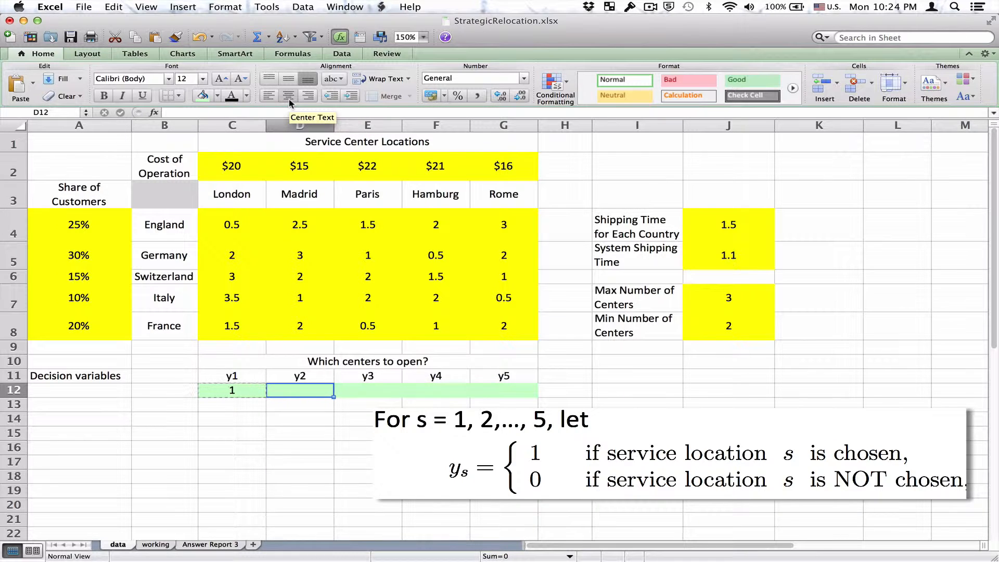
text(1)
key(ctrl+Return)
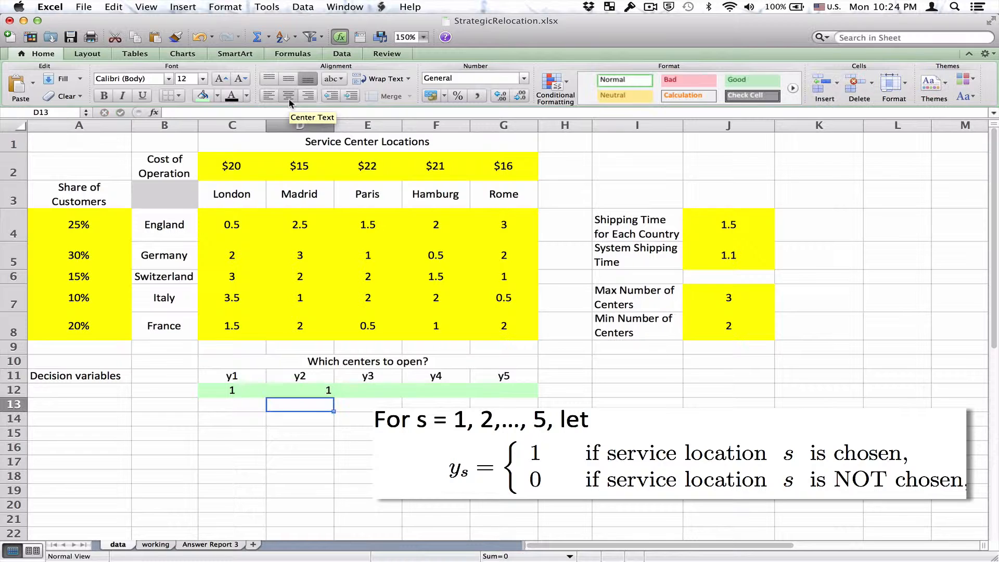
click(285, 97)
key(Right)
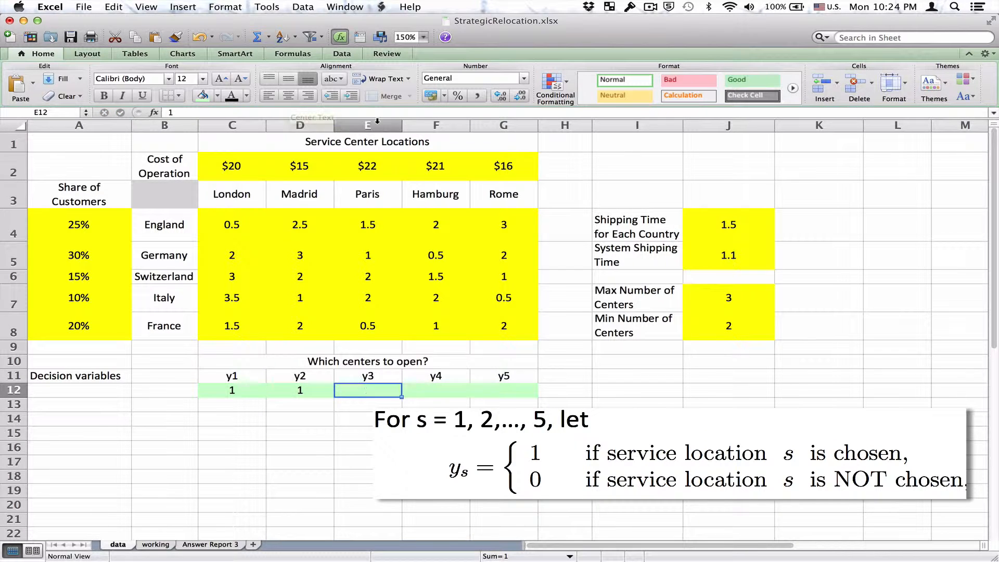
text(1)
key(ctrl+Return)
click(288, 97)
key(Right)
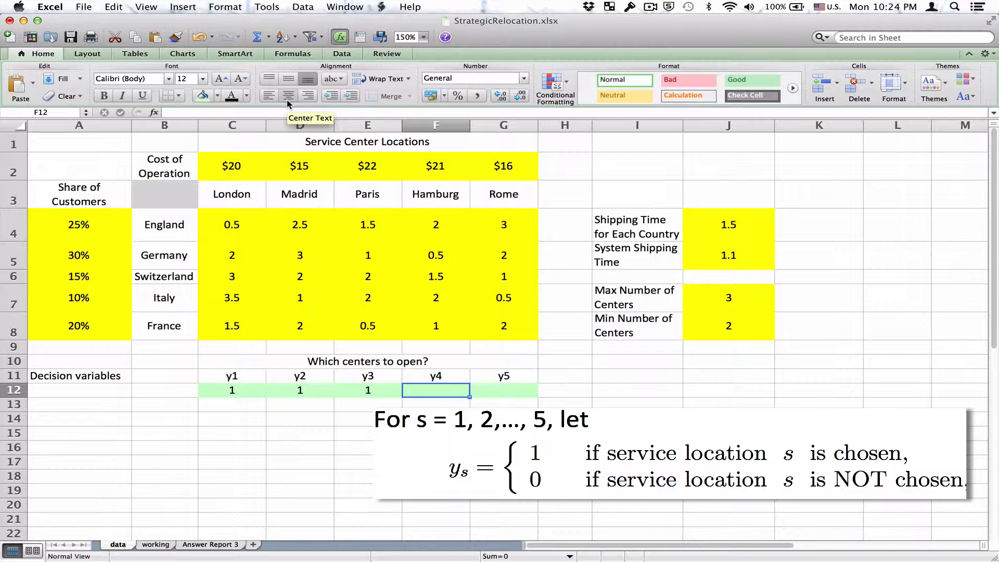
Enter 0 in cells F12 and G12 for y4 and y5 and center both values.
text(0)
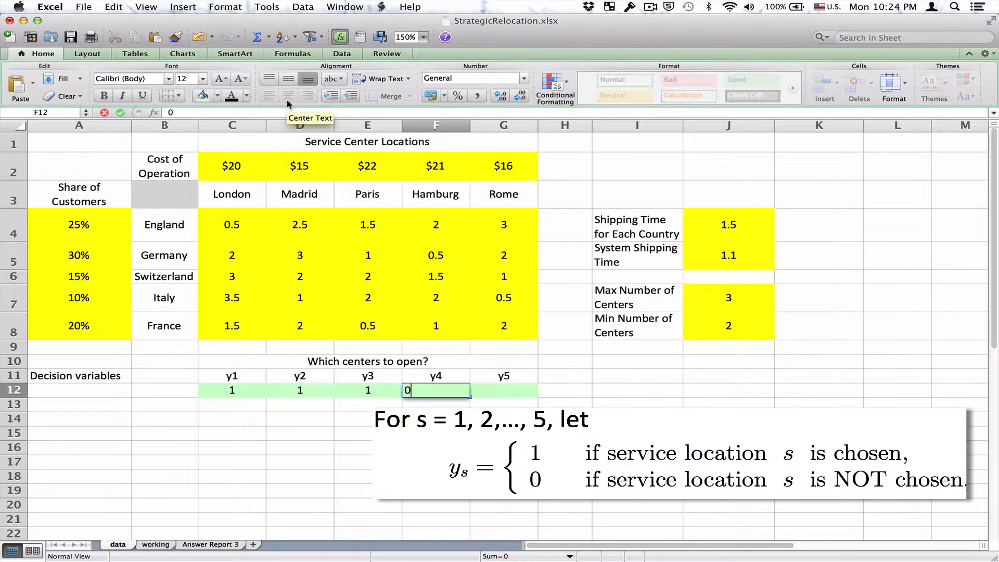
key(Tab)
text(0)
key(Return)
key(Up)
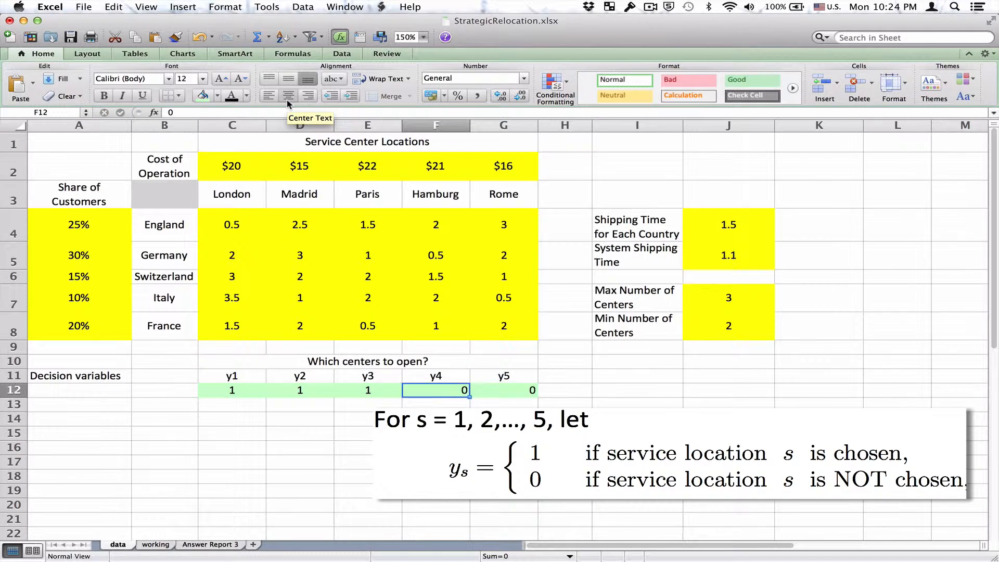
key(shift+Right)
click(288, 96)
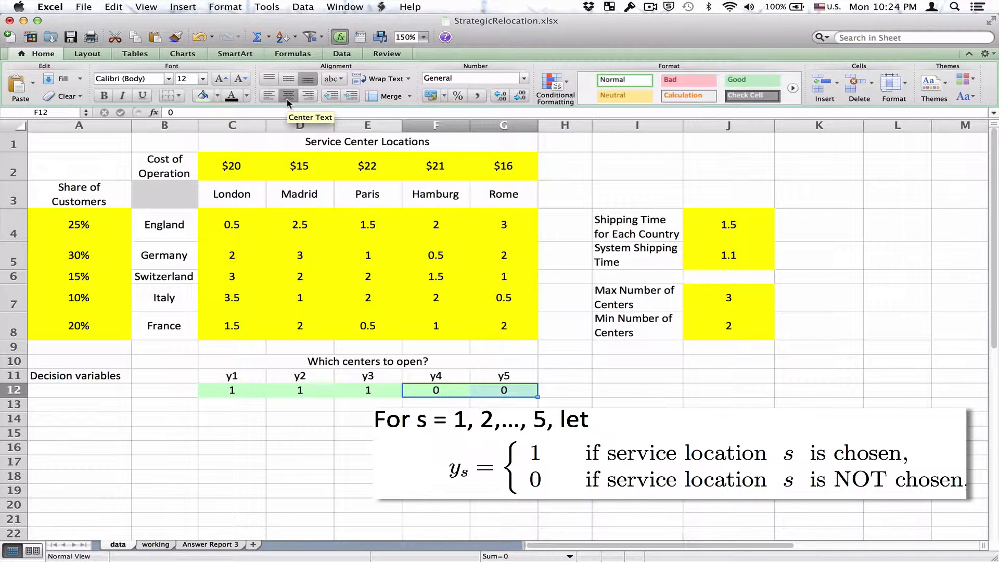
Apply outside borders around the y decision variable values in C12:G12.
click(224, 390)
key(shift+Right)
key(shift+Right)
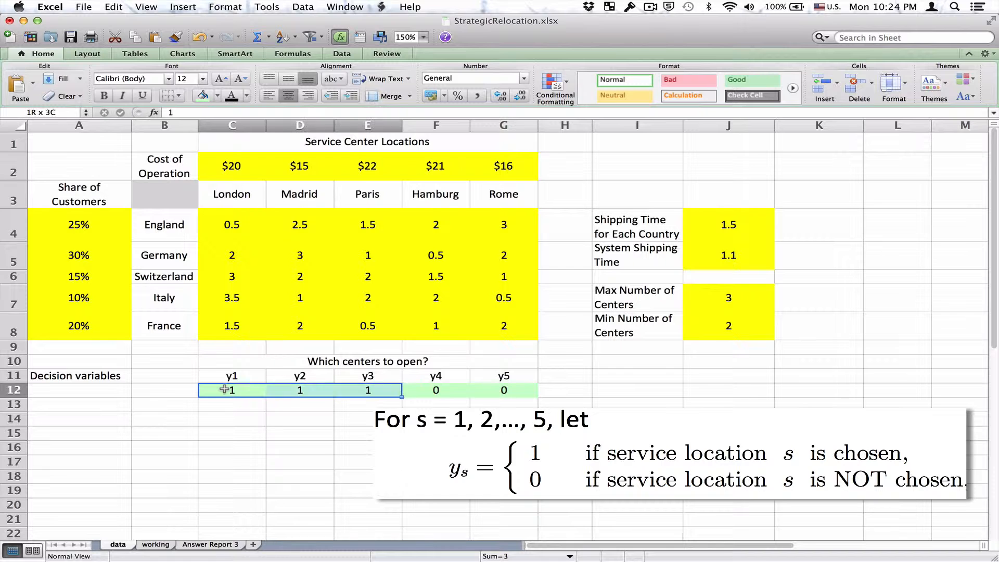
key(shift+Right)
key(shift+Right)
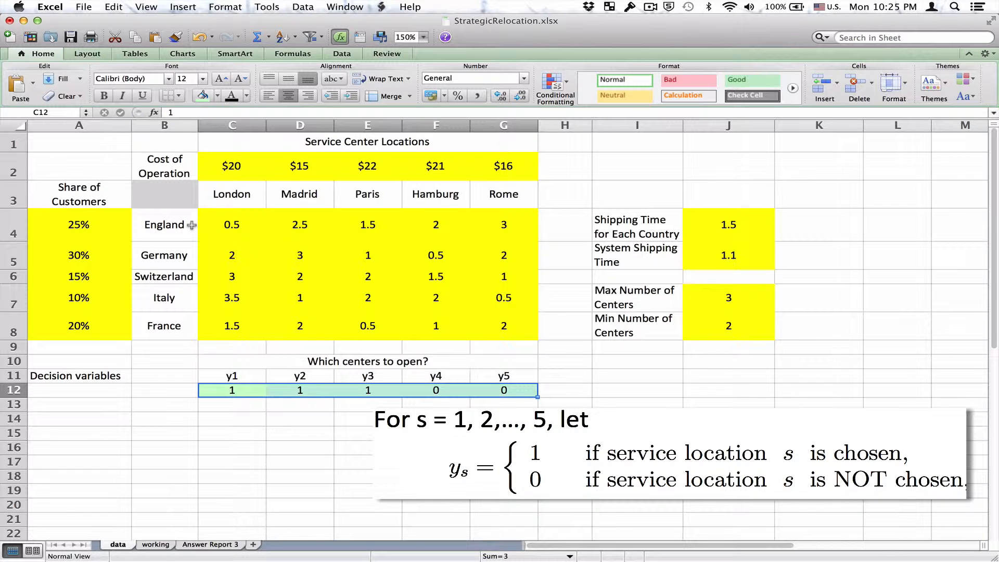
click(183, 96)
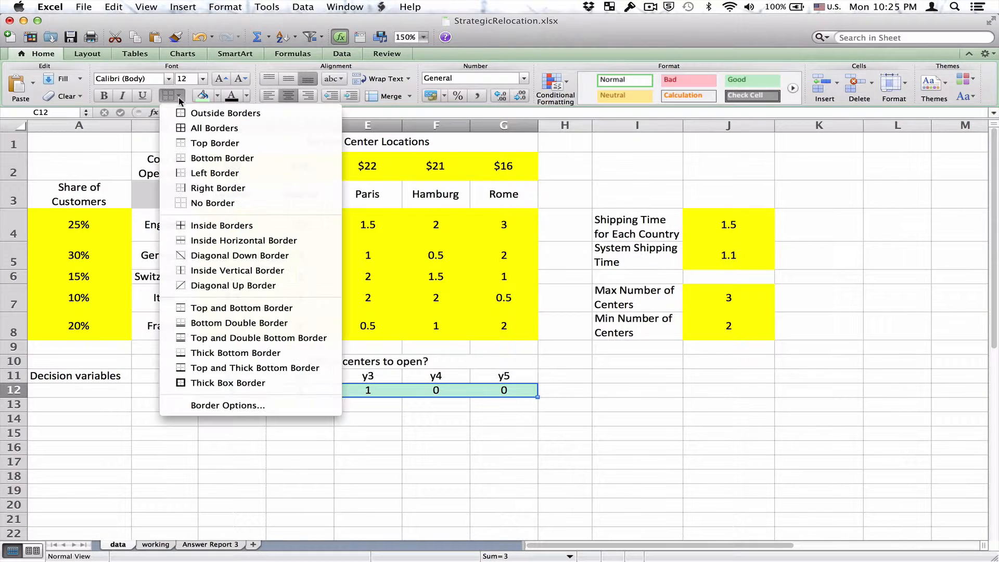
click(178, 109)
Fill the five-by-five block C13:G17 with the same light green and apply outside borders around it.
key(Down)
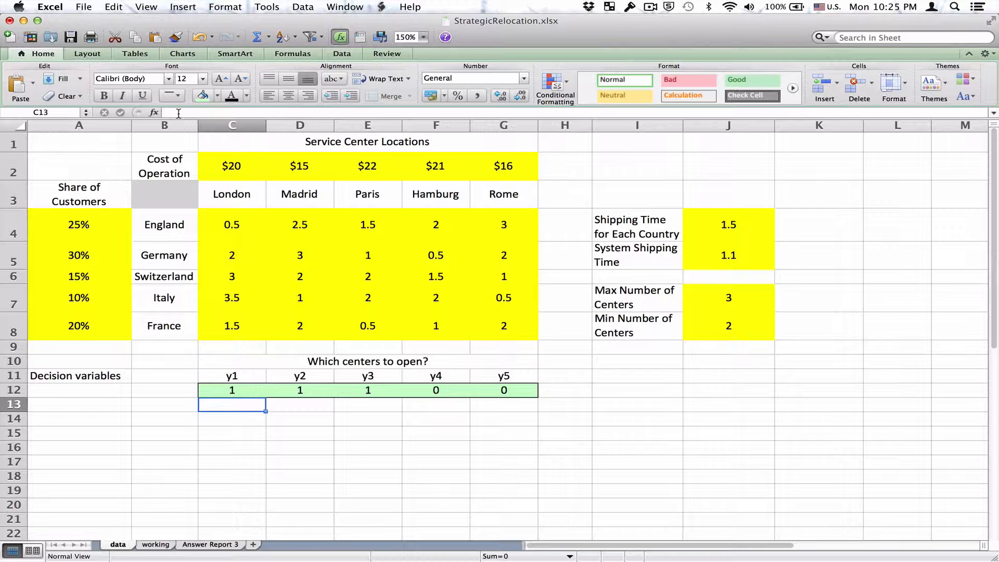
key(shift+Down)
key(shift+Down)
key(shift+Down)
key(shift+Down)
key(shift+Right)
key(shift+Right)
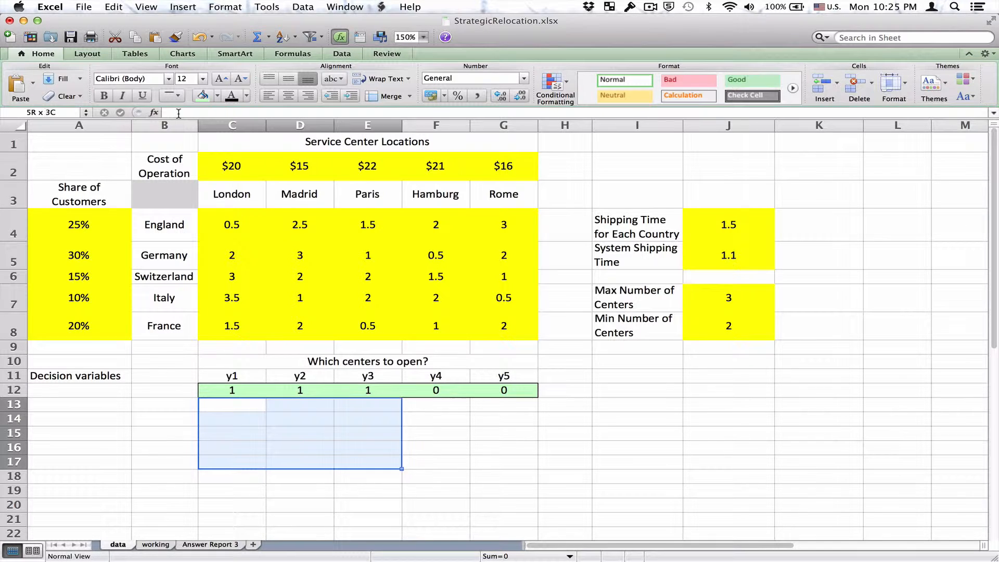
key(shift+Right)
key(shift+Right)
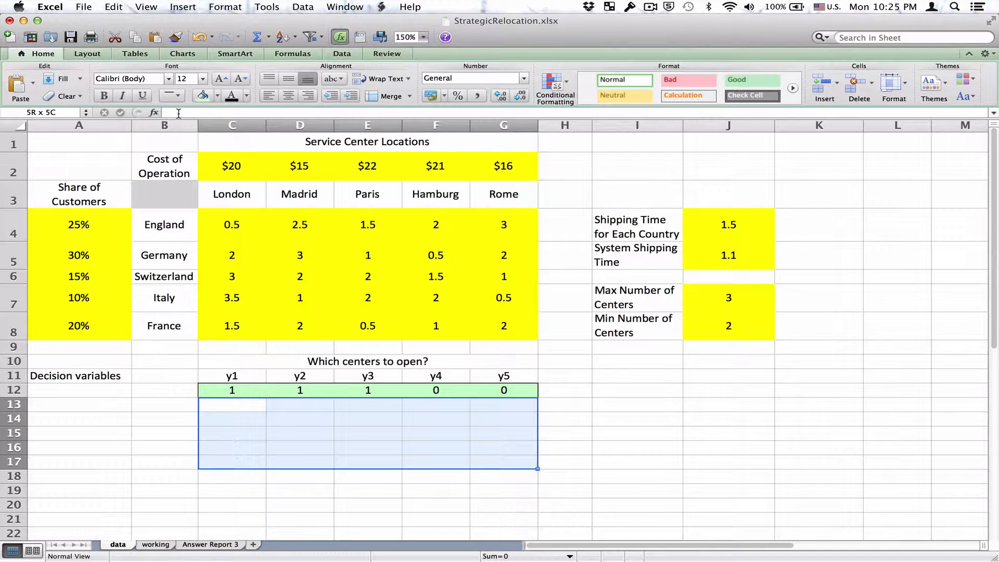
click(204, 98)
click(178, 96)
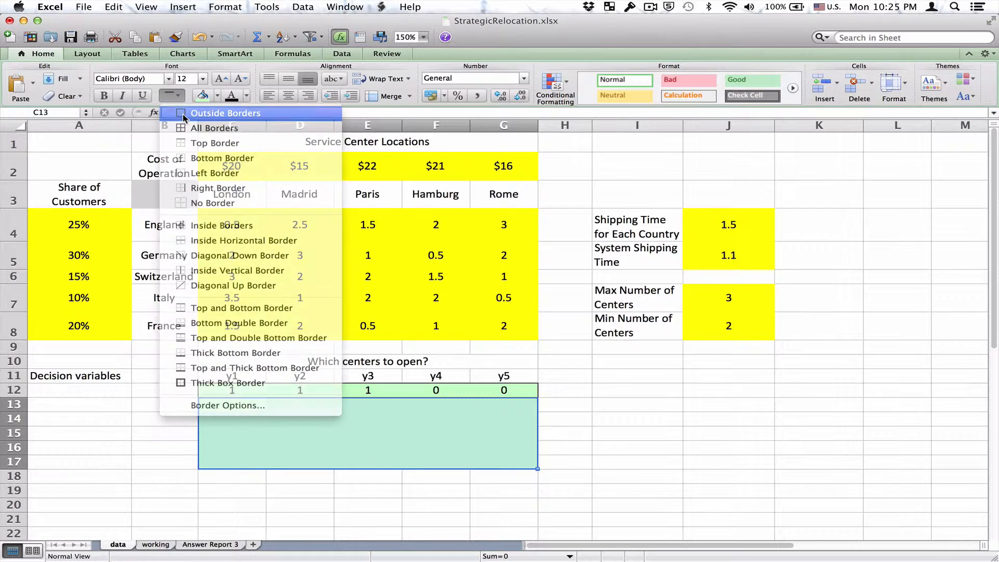
click(183, 114)
Copy the country names from B4:B8 into B13:B17 beside the green block.
click(159, 226)
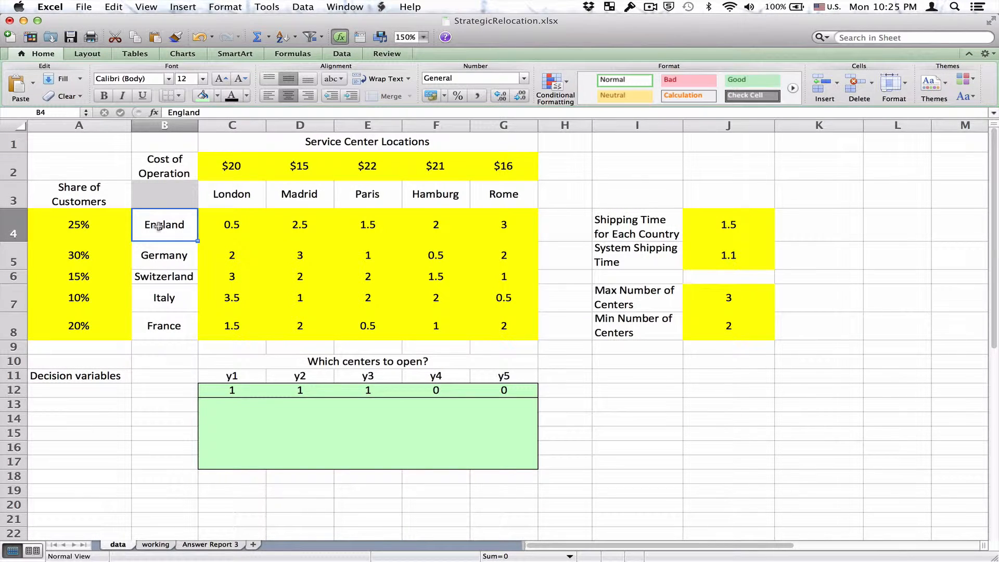
key(shift+Down)
key(shift+Down)
key(shift+Down)
key(shift+Down)
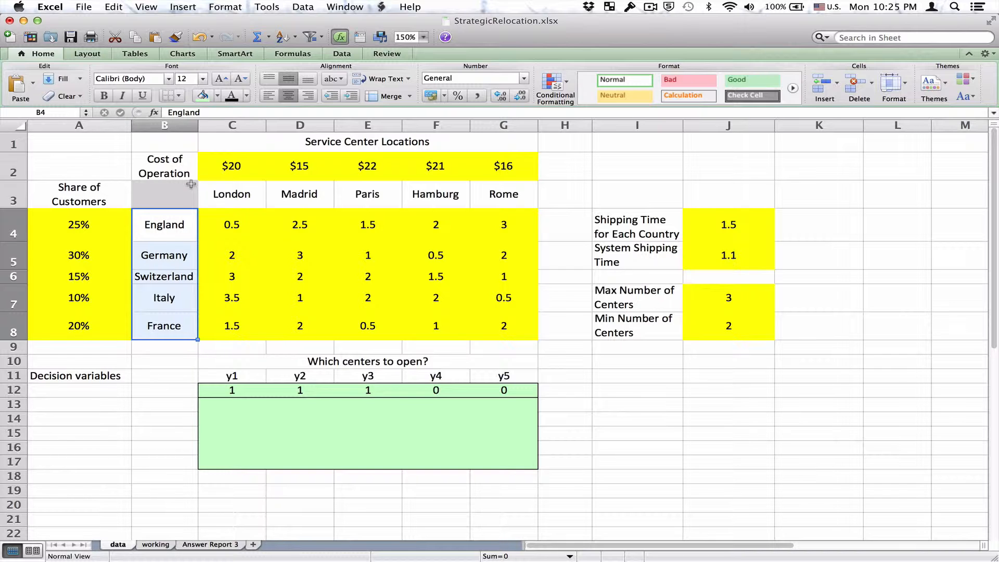
key(super+c)
click(176, 411)
key(super+v)
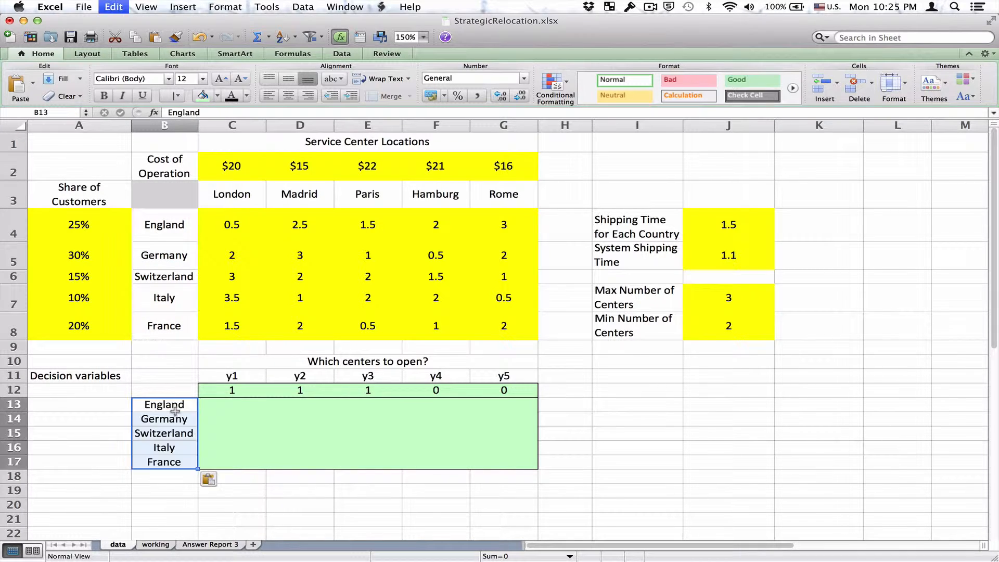
Merge cells A13:A17 beside the country names into one cell.
key(Left)
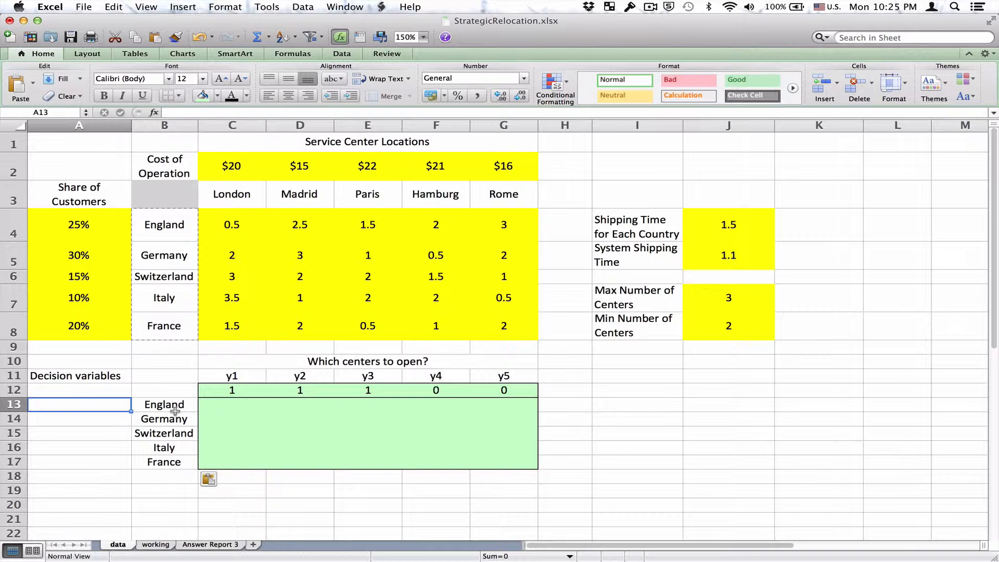
key(shift+Down)
key(shift+Down)
key(shift+Down)
key(shift+Down)
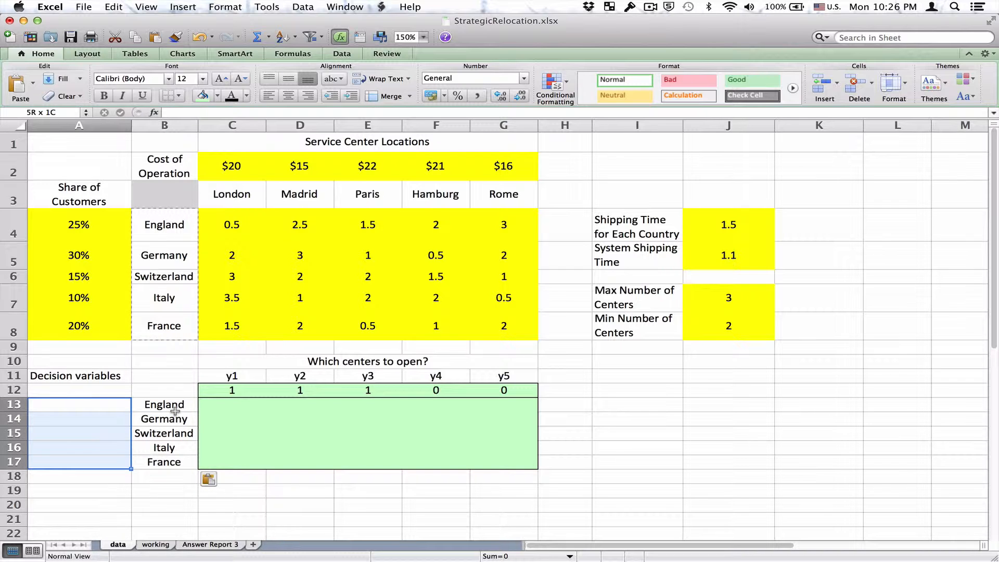
click(389, 101)
Enter the label "Fraction of the demand in each country that is served by each center (xcs)" in merged cell A13.
text(Fraction )
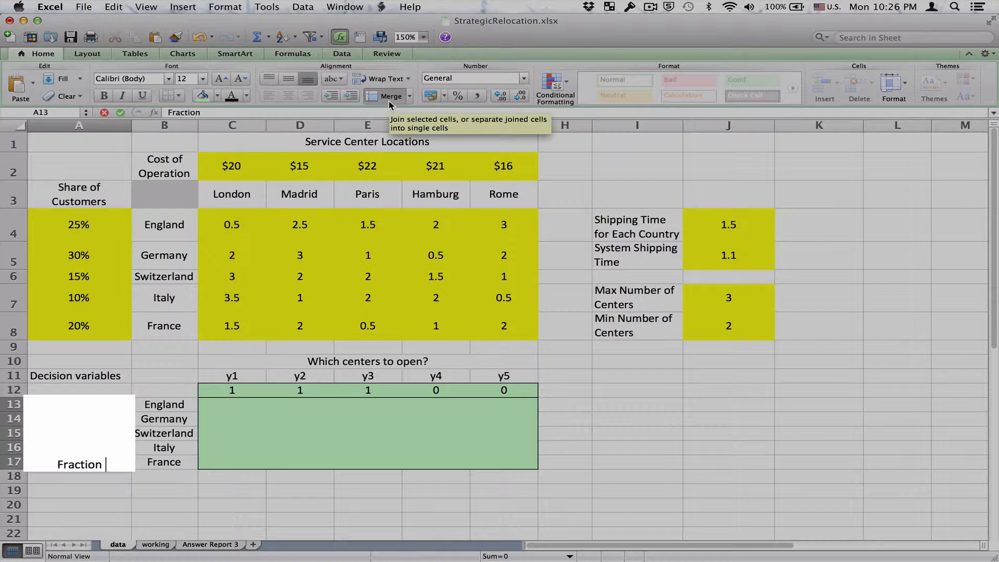
text(of the demand in )
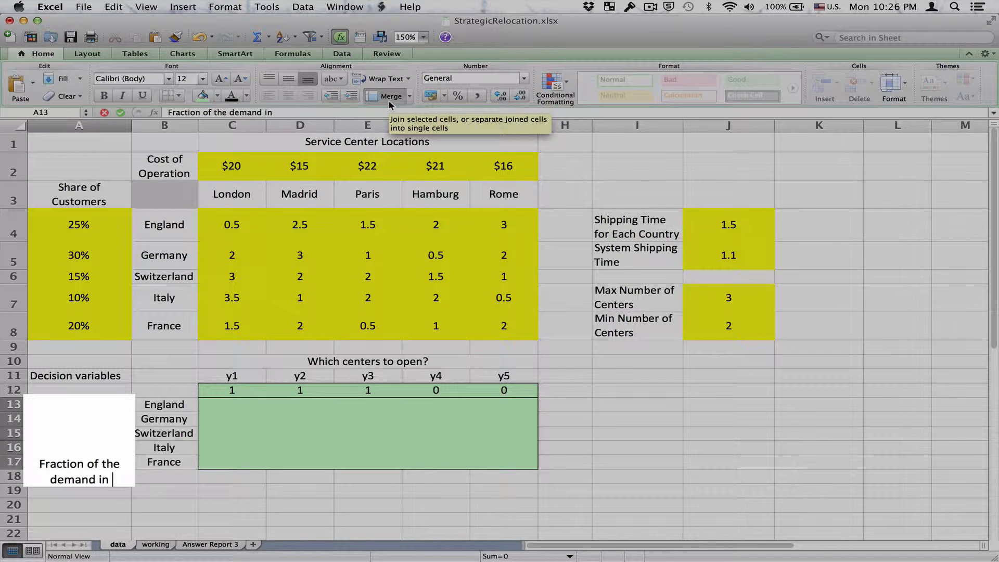
text(each count)
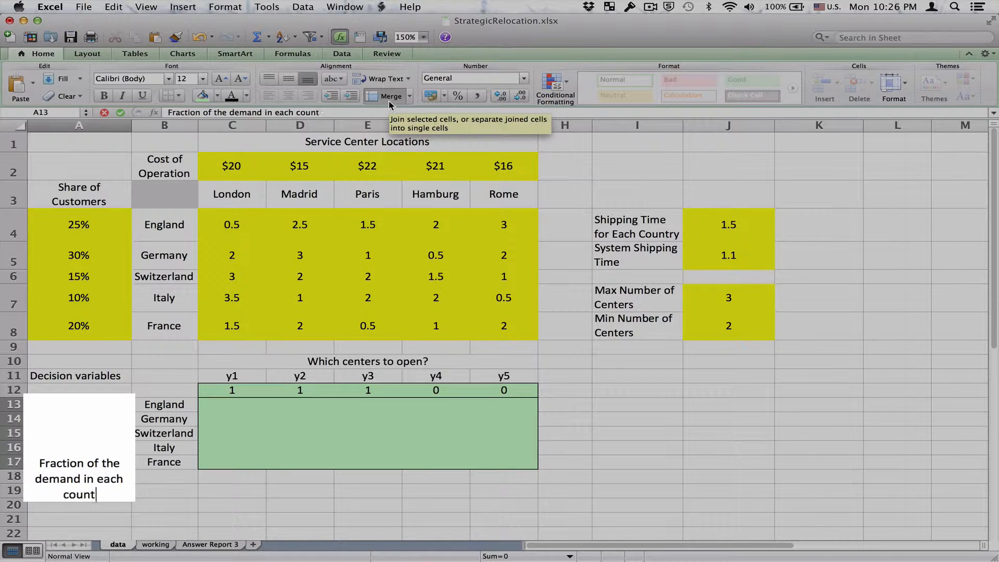
text(ry that is srewe)
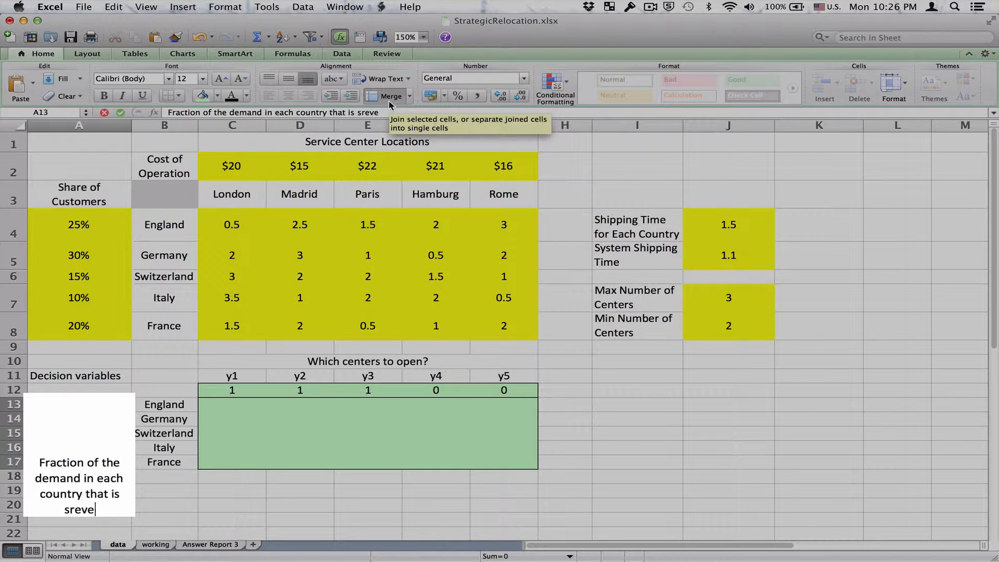
key(BackSpace)
key(BackSpace)
key(BackSpace)
key(BackSpace)
text(erved by each center ()
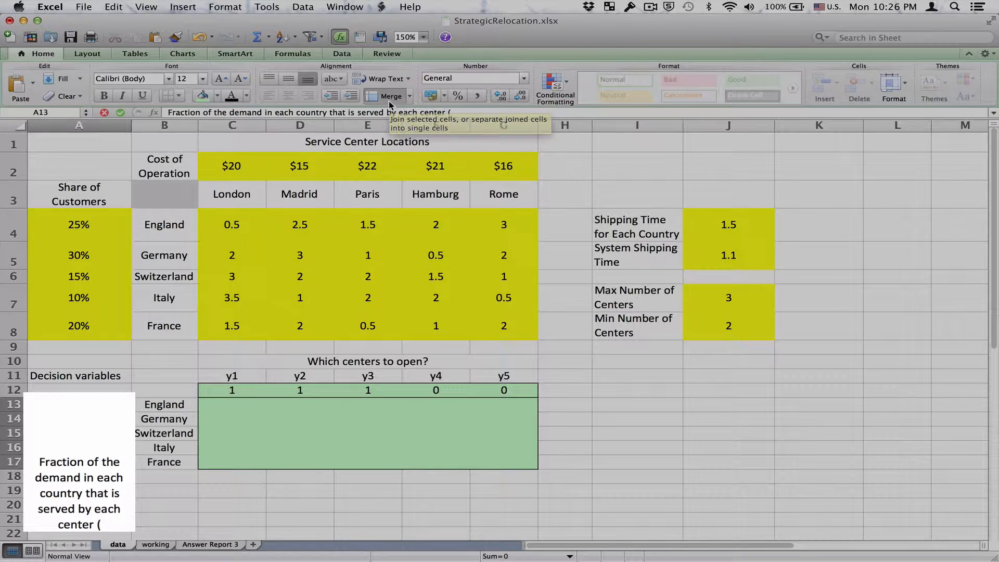
text(xcs))
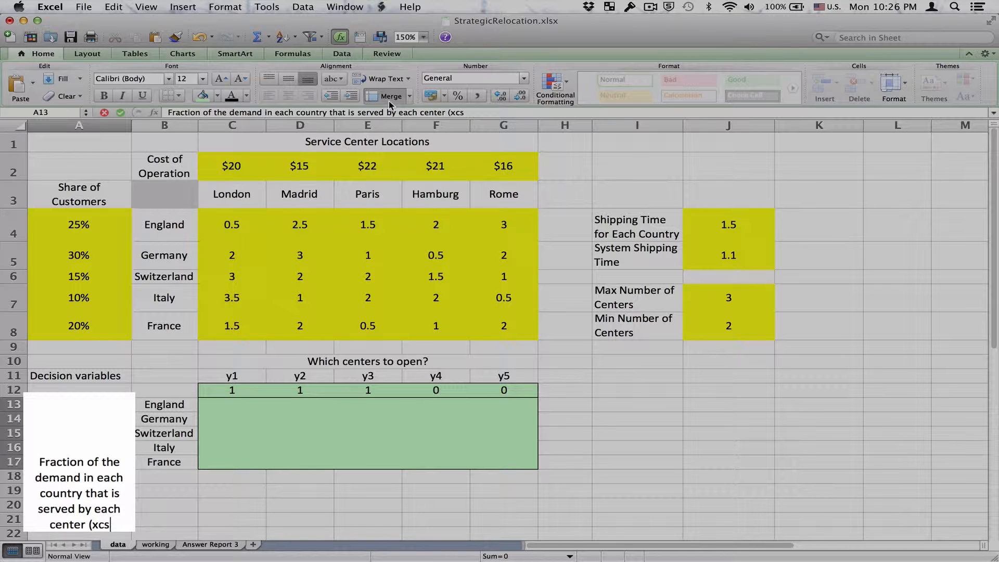
key(Return)
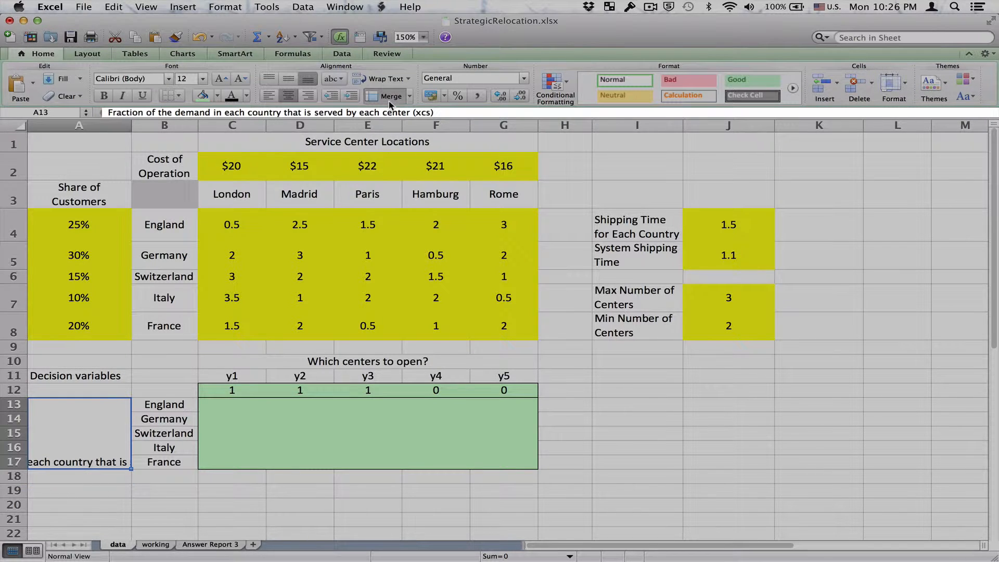
Turn on text wrapping for the label in merged cell A13.
key(super+1)
click(188, 217)
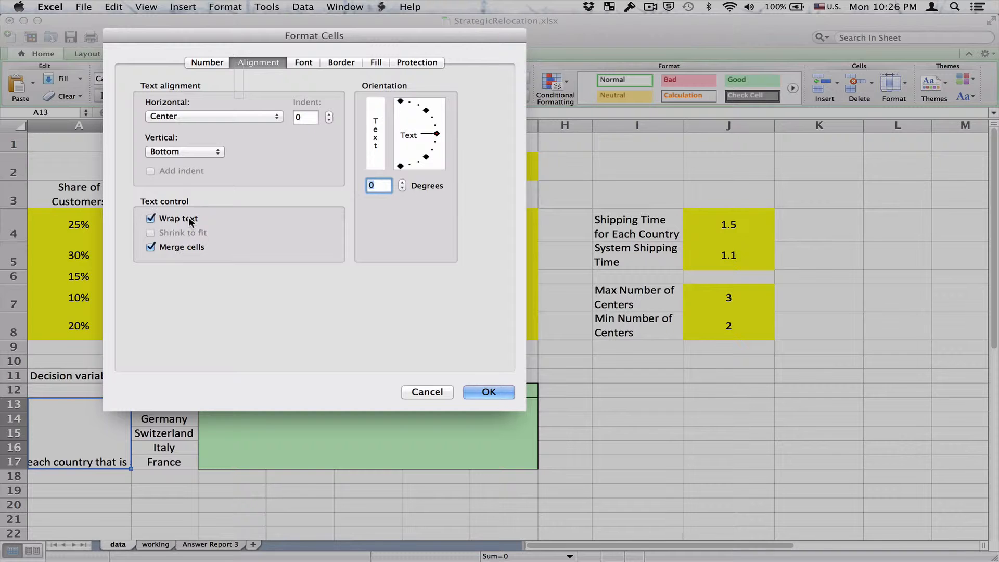
click(489, 394)
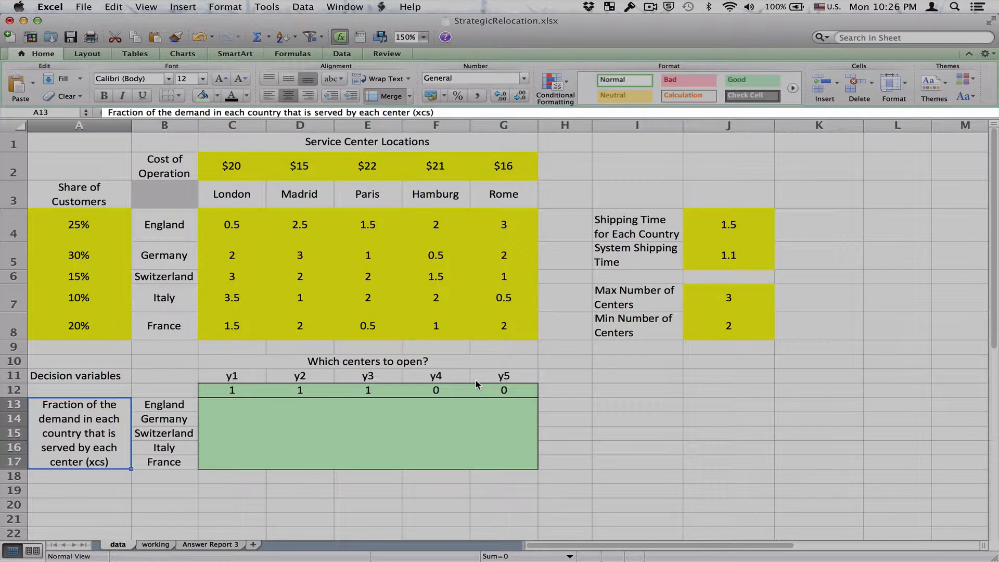
Format the letters cs of xcs in the A13 label as subscript.
click(457, 112)
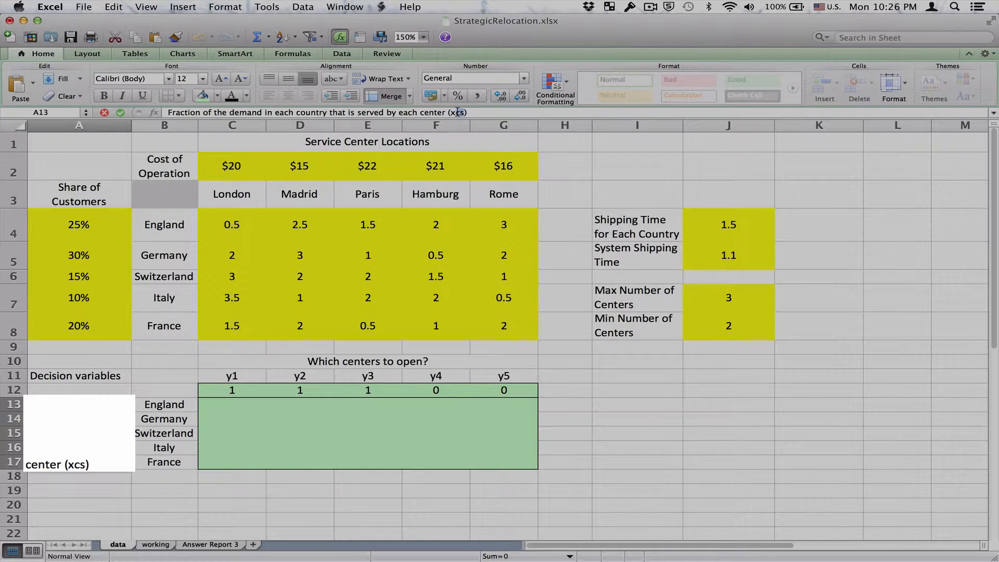
key(super+1)
click(183, 265)
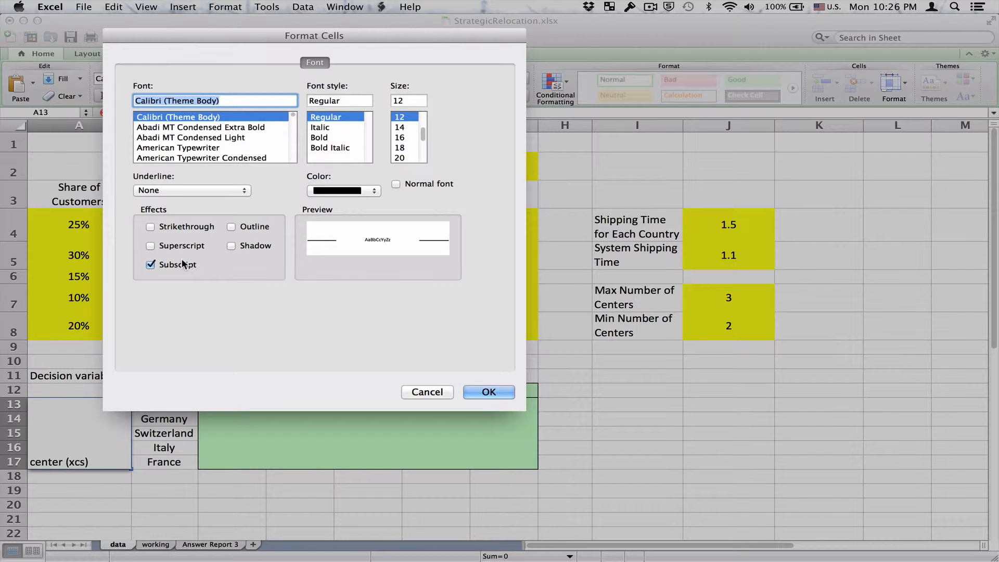
key(Return)
key(Return)
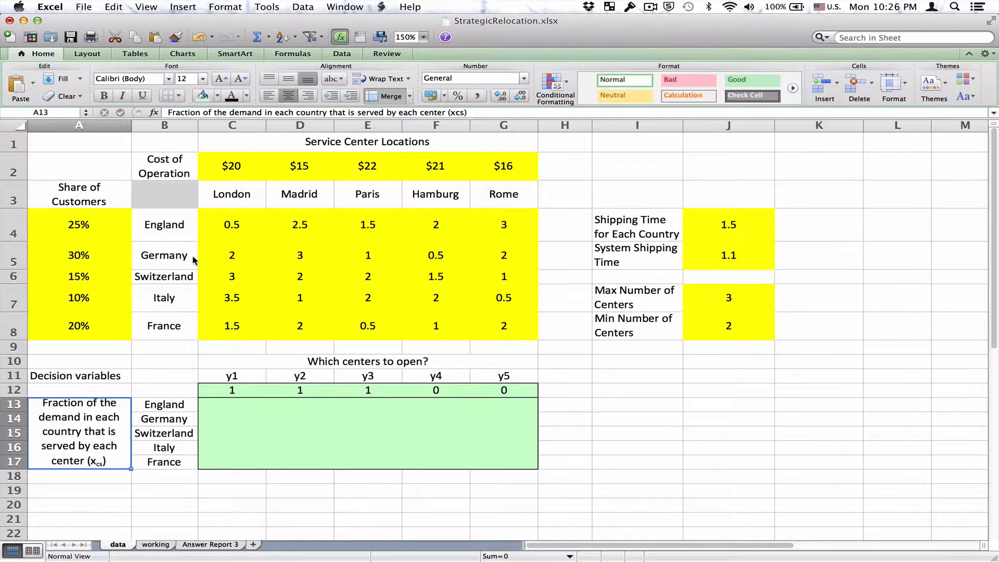
Enter 1 in each of cells C13:C17 for the demand fractions under y1.
key(Right)
key(Right)
key(Up)
key(Up)
key(Up)
key(Up)
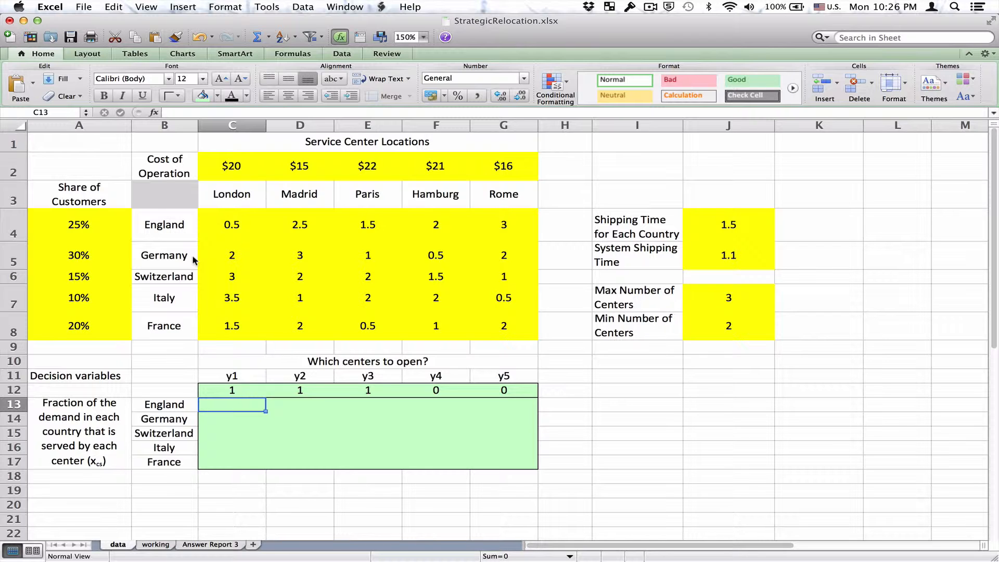
text(1)
key(Return)
text(1)
key(Return)
text(1)
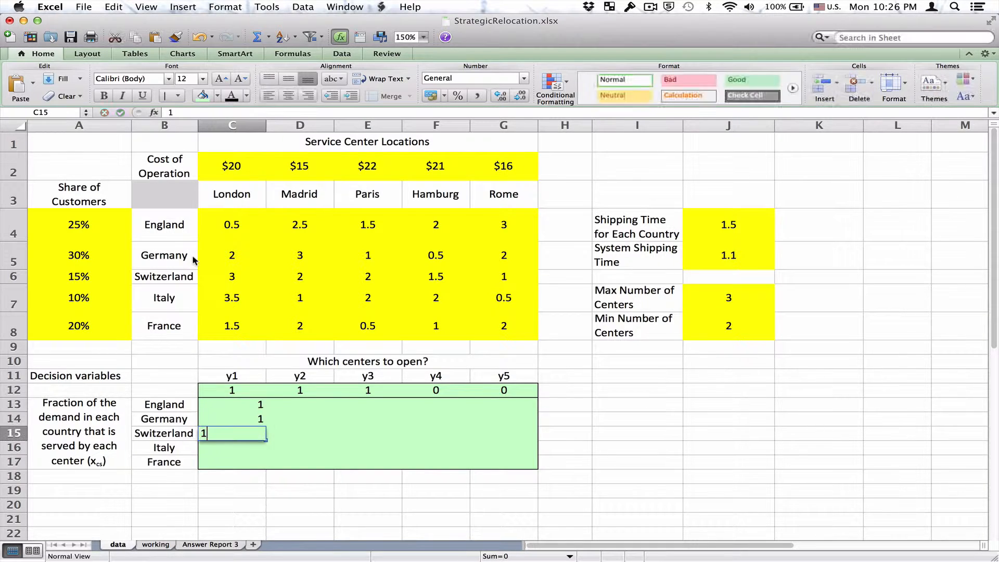
key(Return)
text(1)
key(Return)
text(1)
key(Return)
Center the demand fraction values in C13:C17.
key(Up)
key(Up)
key(Up)
key(Up)
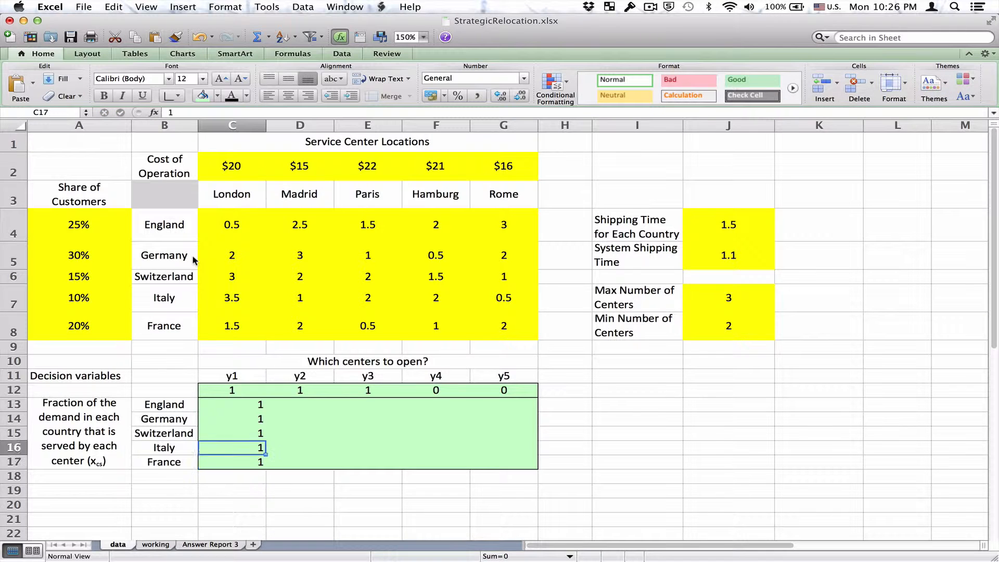
key(Up)
key(shift+Down)
key(shift+Down)
key(shift+Down)
key(shift+Down)
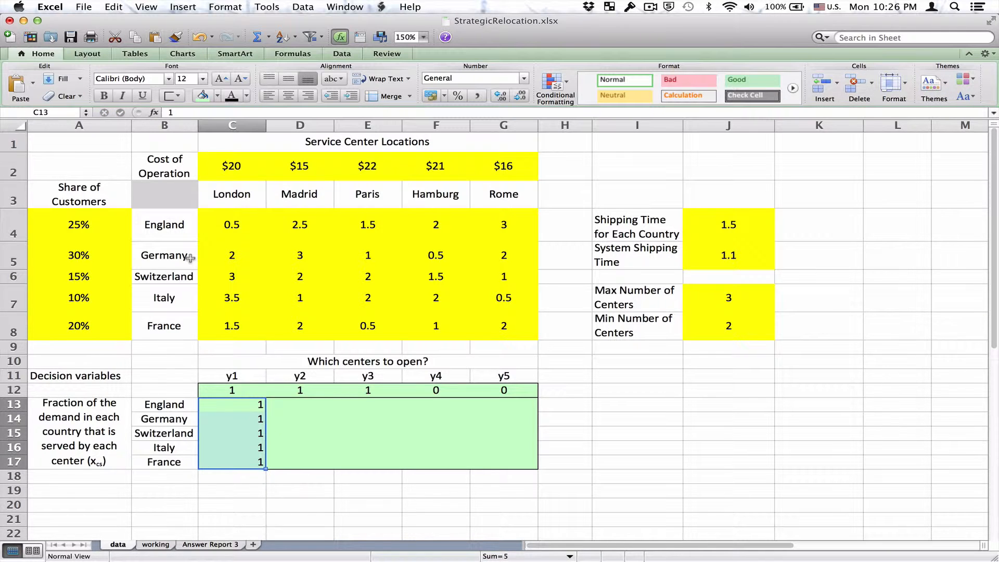
click(290, 95)
Enter 0 in cell D13 for England's demand fraction under y2.
key(Right)
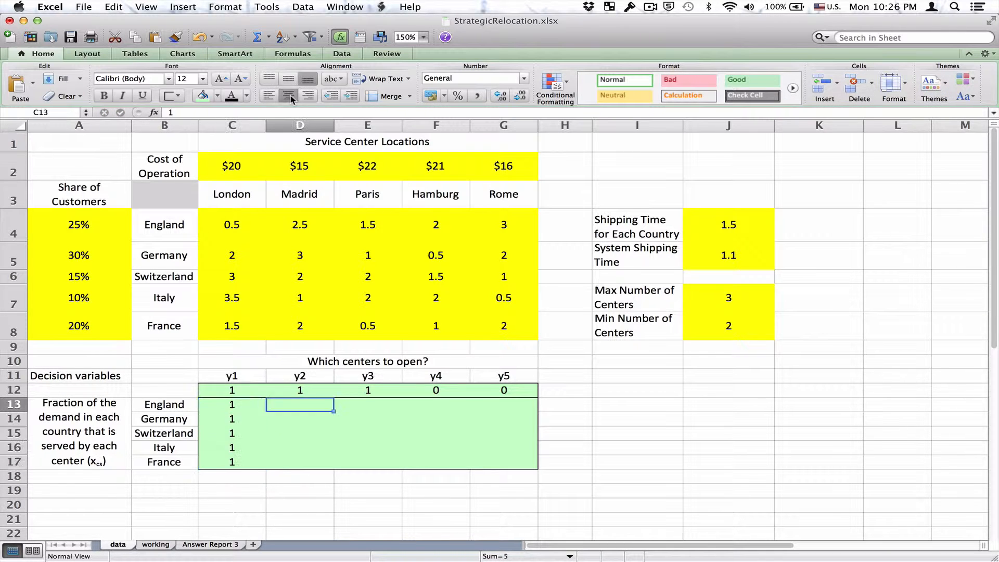
text(0)
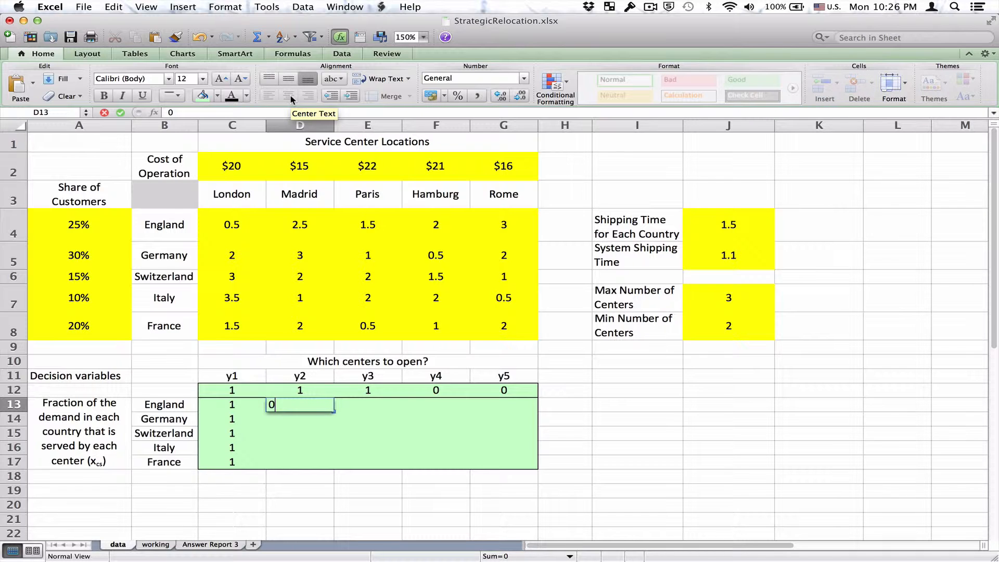
key(ctrl+Return)
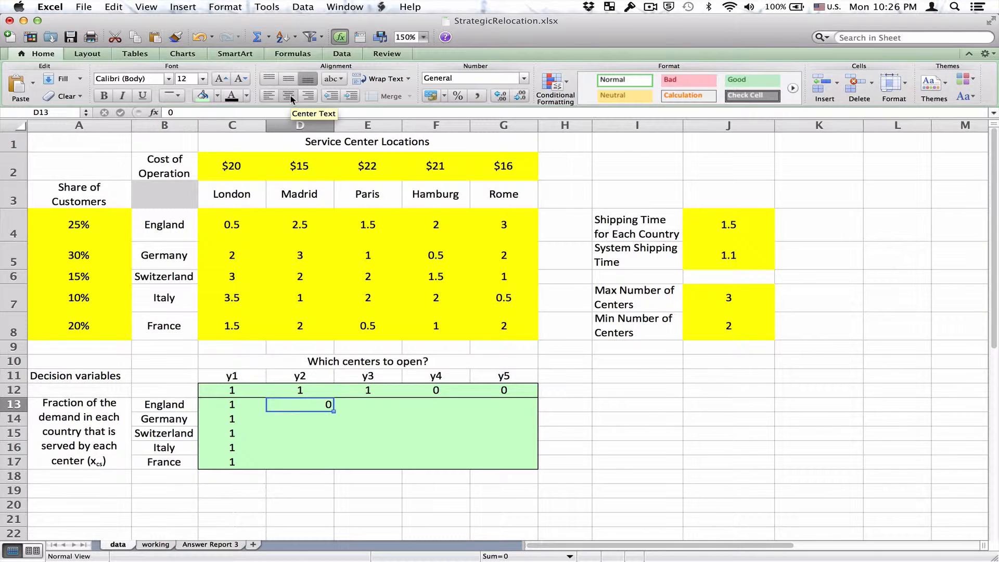
Copy the 0 in D13 into D13:G17 as values only and center the block.
key(super+c)
key(shift+Down)
key(shift+Down)
key(shift+Down)
key(shift+Down)
key(shift+Right)
key(shift+Right)
key(shift+Right)
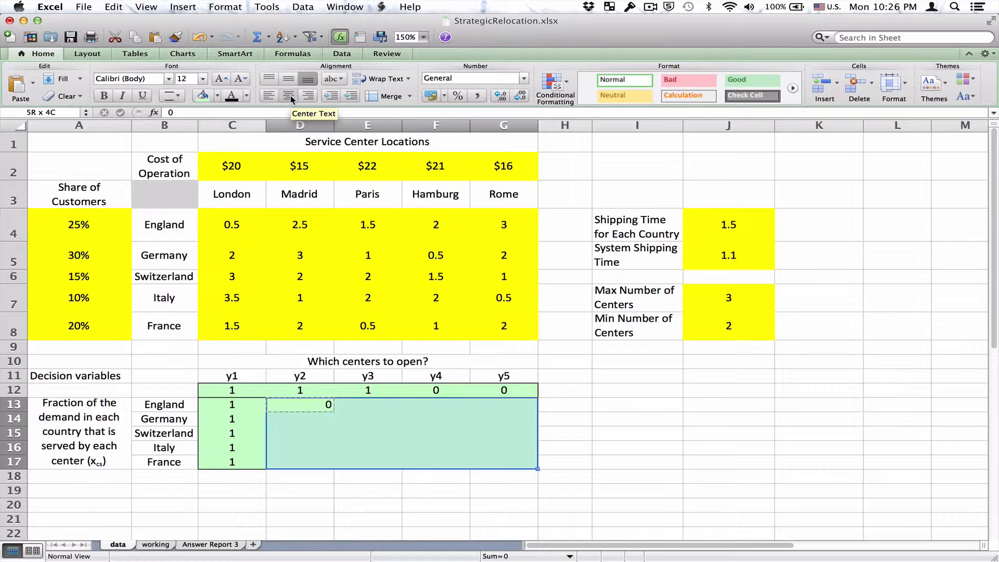
key(shift+Right)
key(shift+Left)
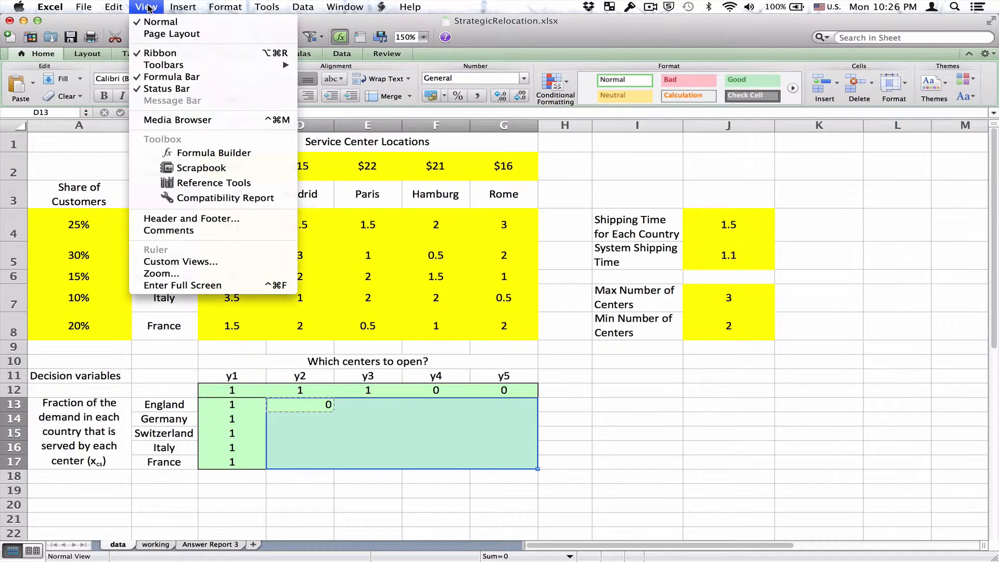
click(147, 6)
mouse_move(114, 6)
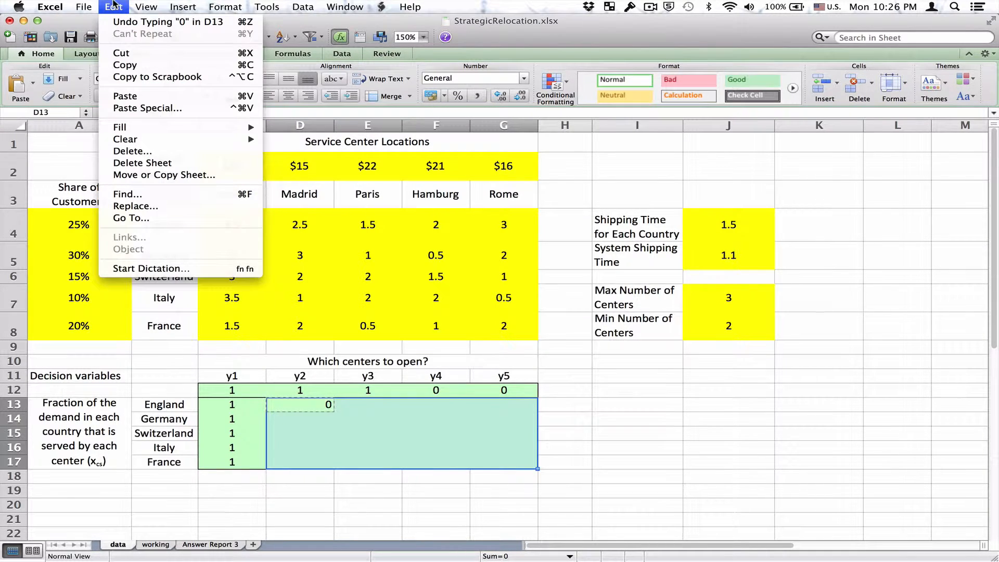
click(130, 108)
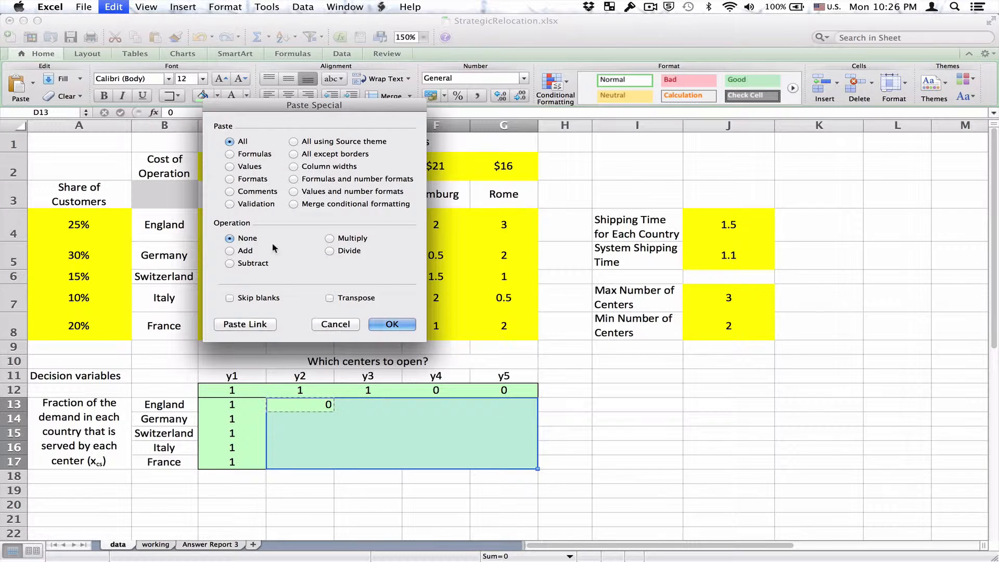
click(231, 167)
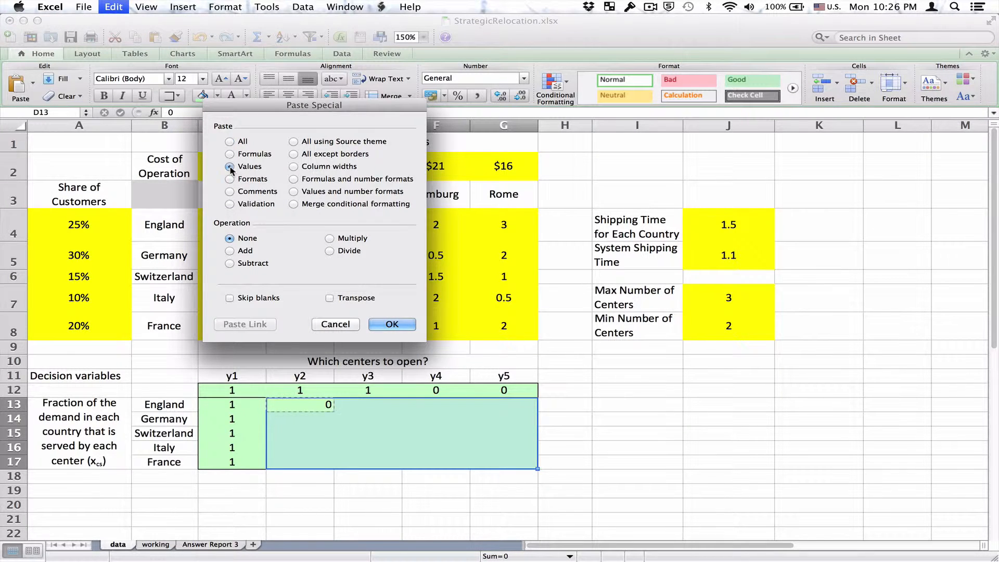
key(Return)
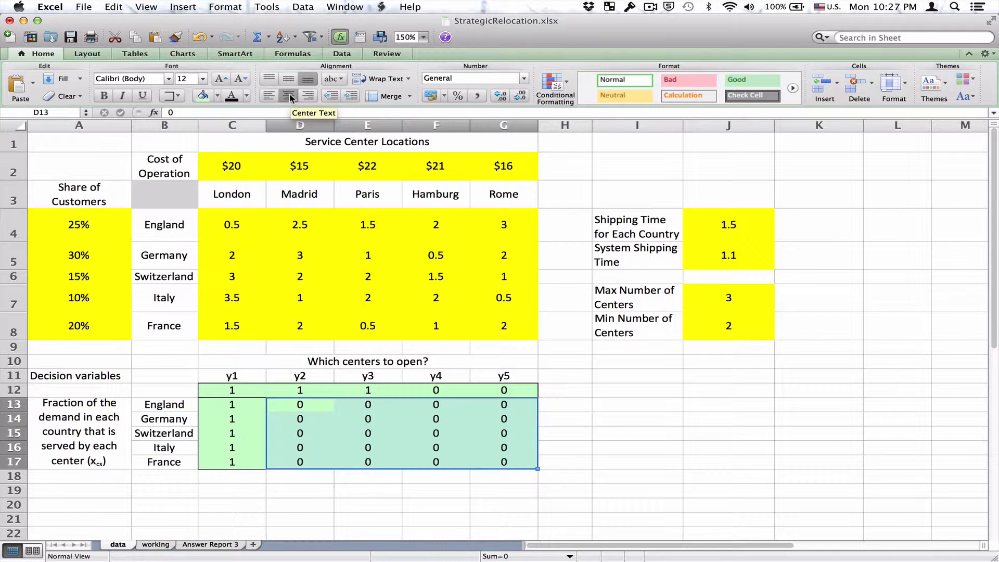
Enter the label Objective in A19 and fill the adjacent cell B19 with blue.
key(Return)
key(Down)
key(Down)
key(Down)
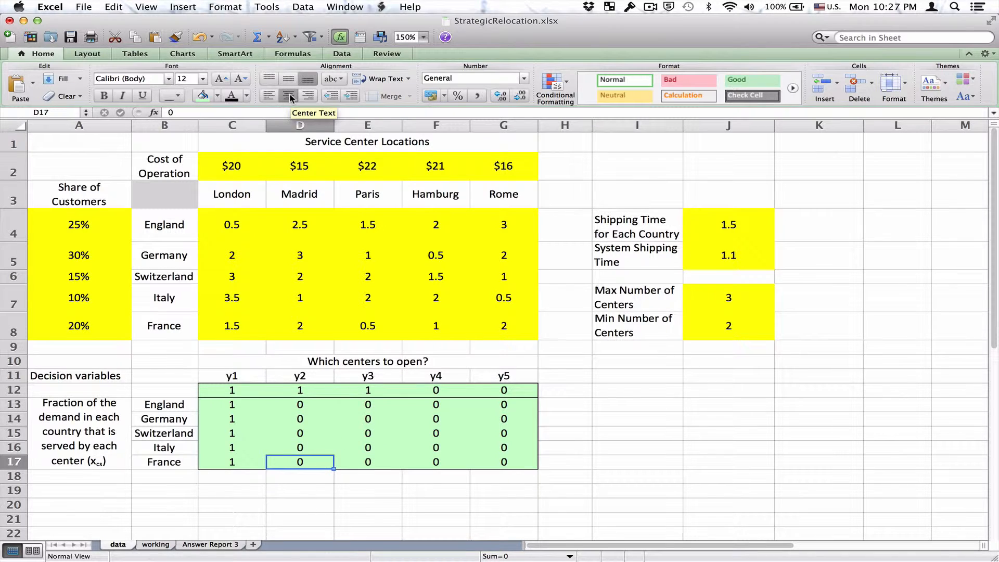
key(Down)
key(Down)
key(Left)
key(Left)
key(Left)
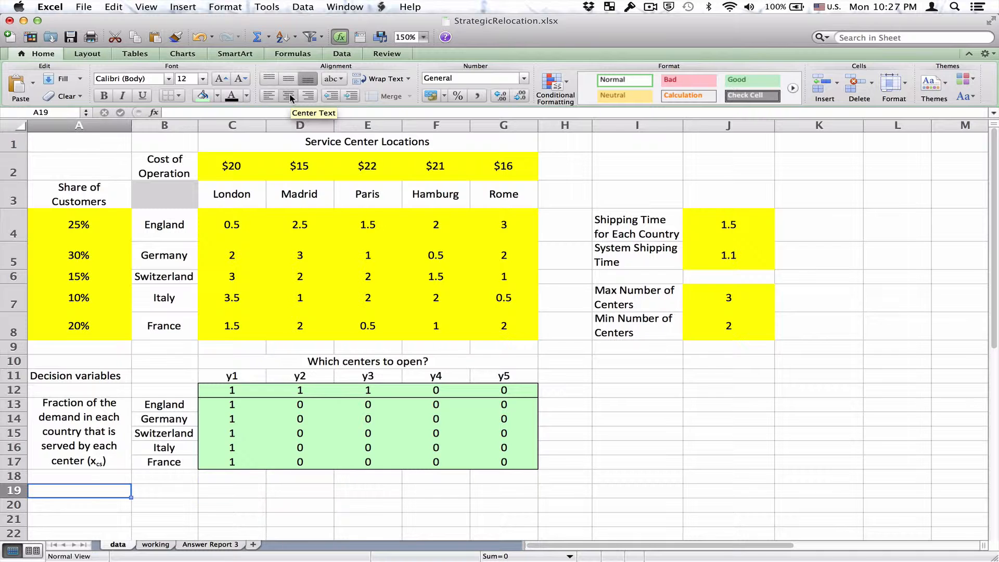
text(Objective)
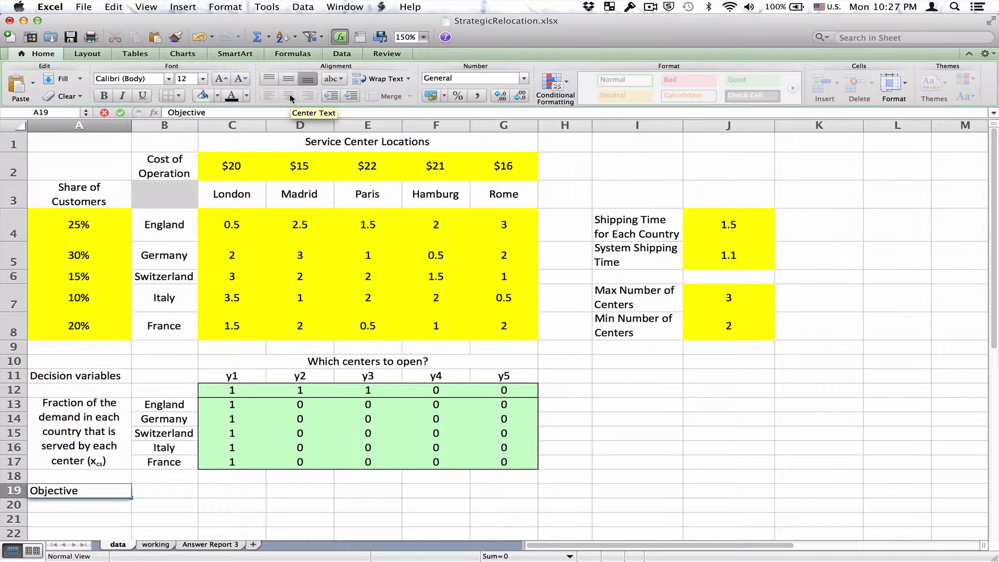
key(Tab)
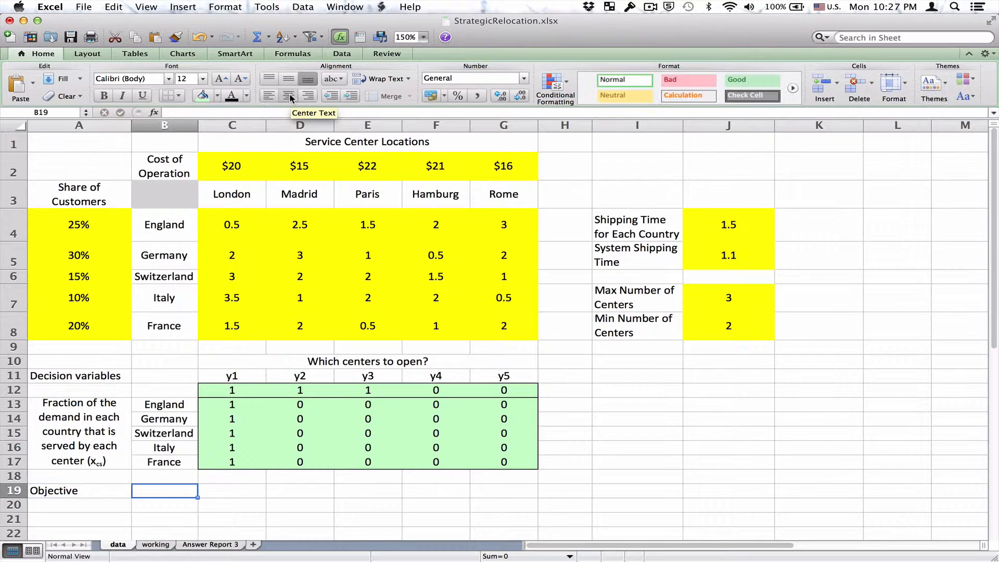
click(218, 95)
click(226, 141)
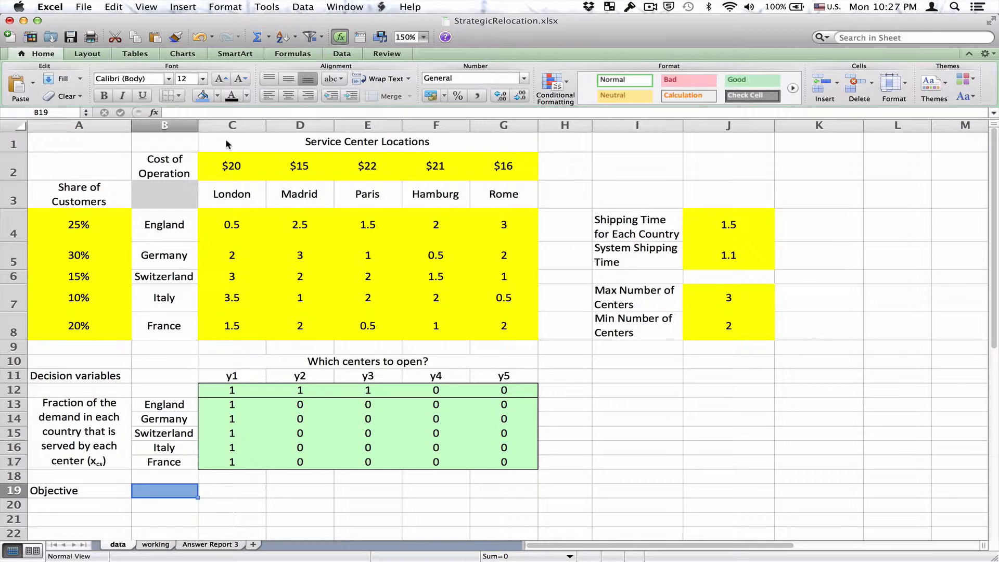
Enter the objective formula =SUMPRODUCT(C12:G12,C2:G2) in cell B19.
text(=)
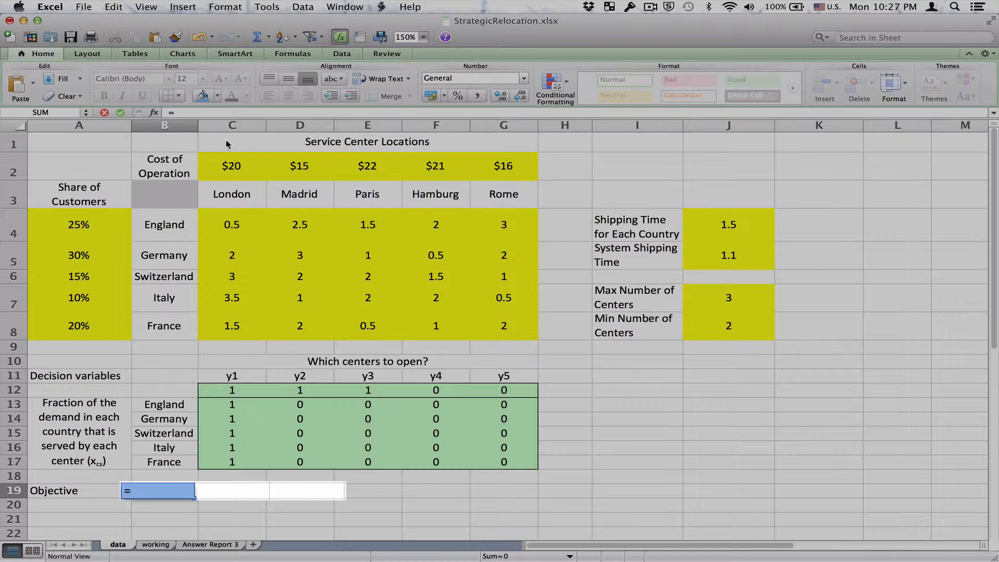
text(sumproduc)
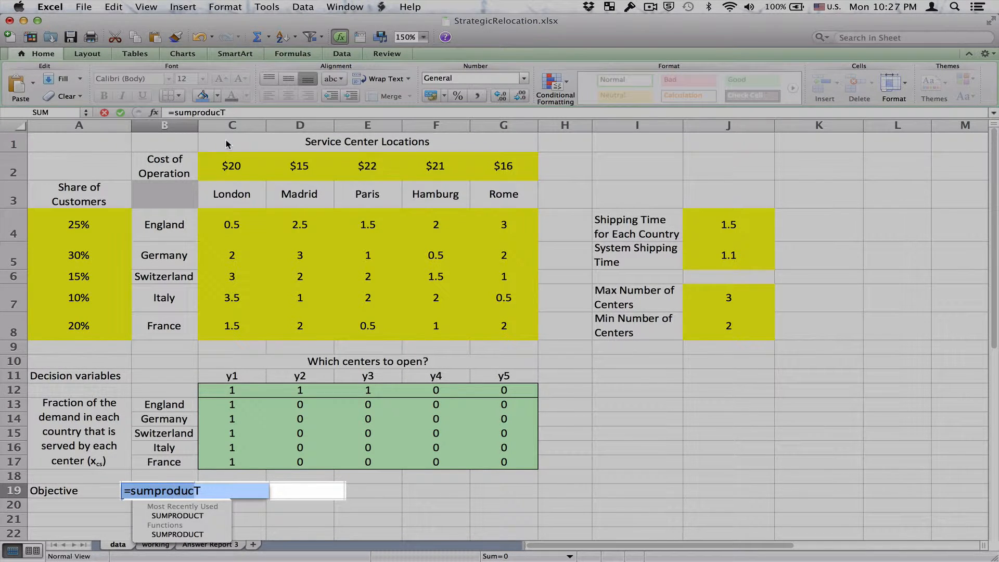
text(t()
click(229, 392)
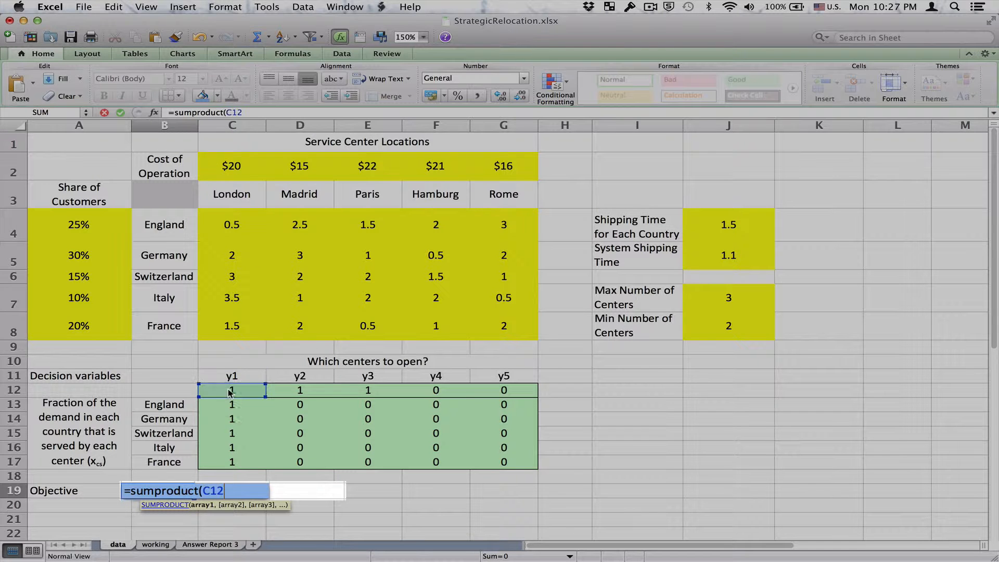
drag(229, 391, 503, 391)
text(,)
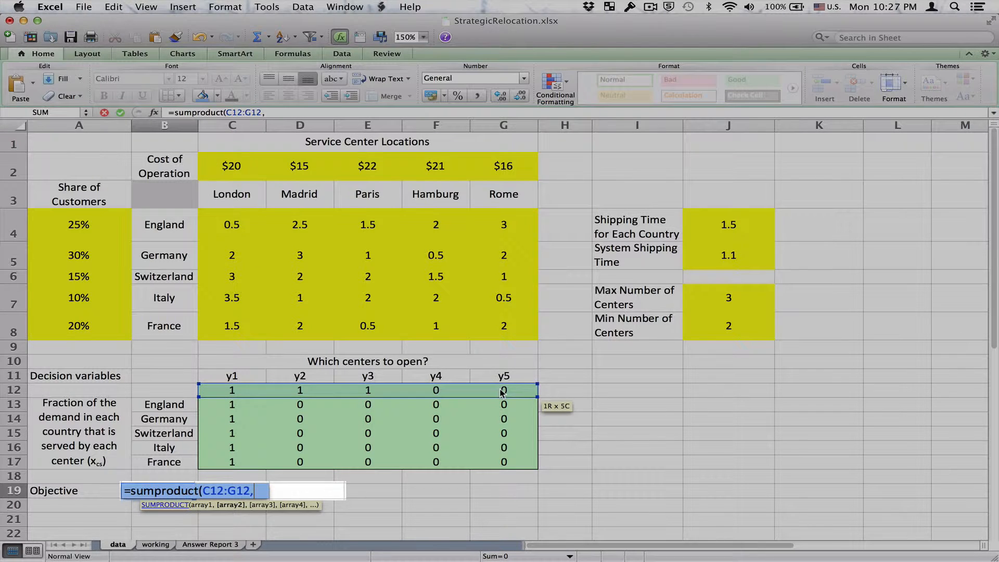
drag(232, 168, 514, 170)
key(Return)
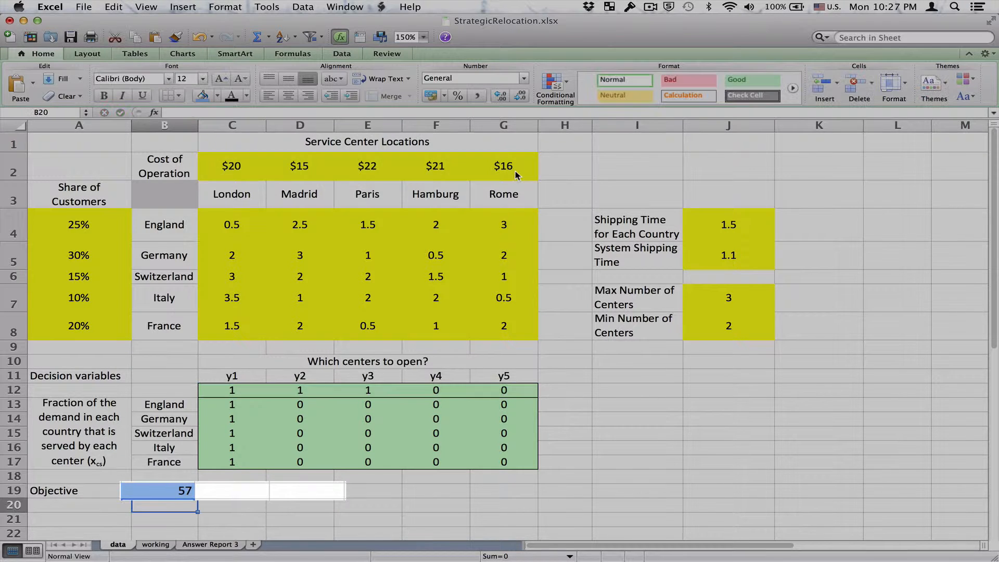
Format the objective value in B19 as dollar accounting with no decimal places.
key(Up)
click(430, 99)
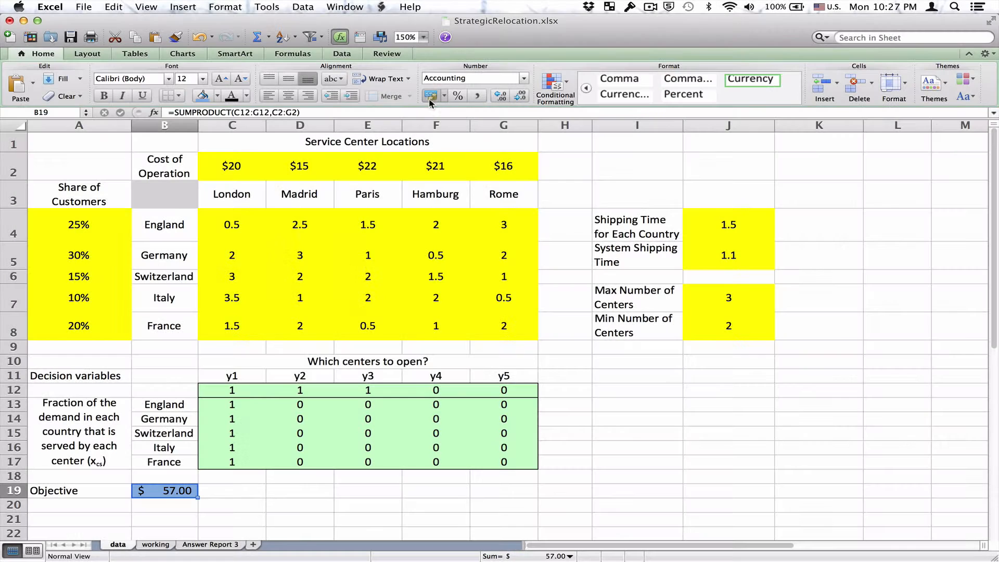
click(521, 101)
click(521, 101)
Enter the label Total Demand in cell H12.
click(586, 389)
text(Total Demand)
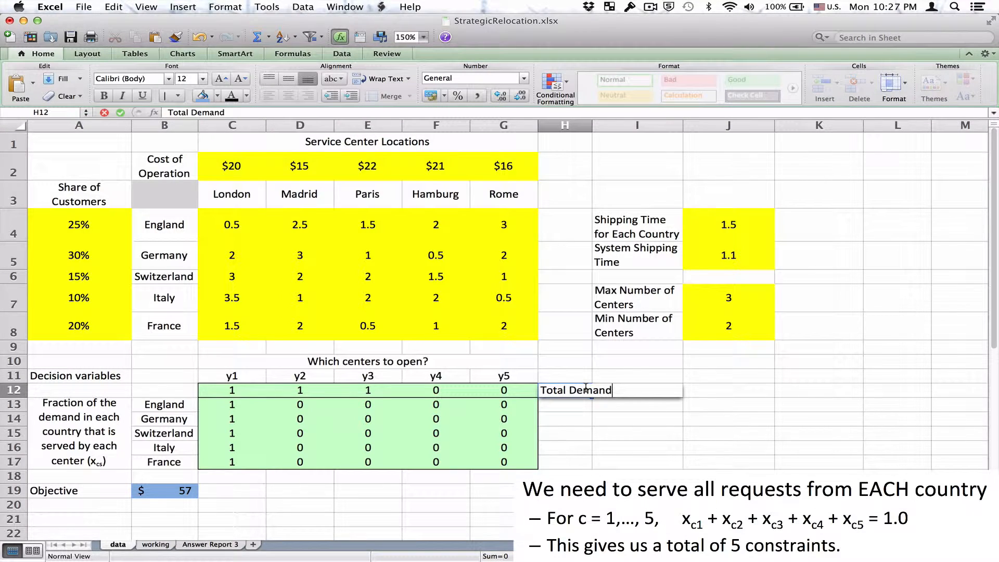
key(Return)
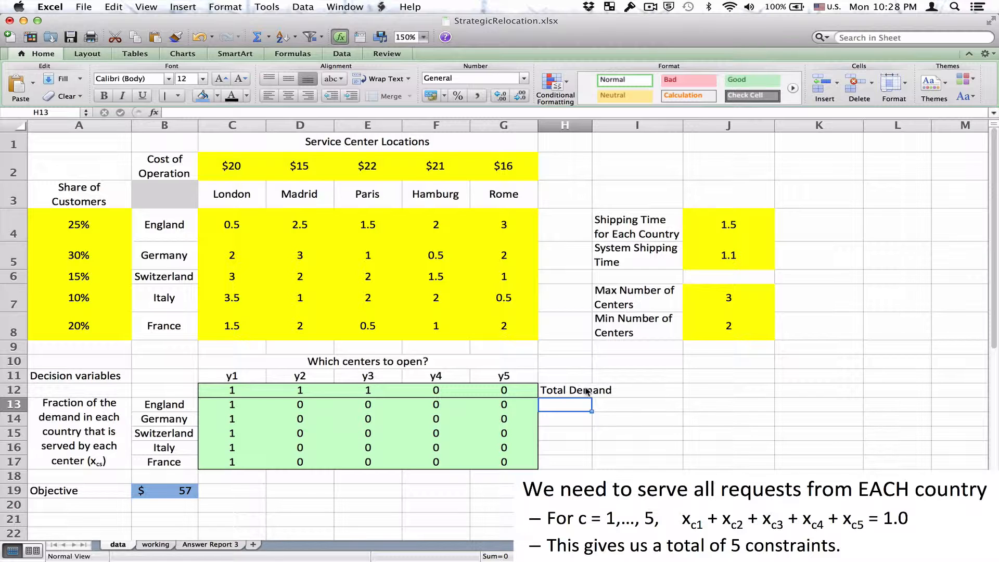
Review England's demand fractions across the five centers in C13:G13 and return to cell H13.
click(219, 406)
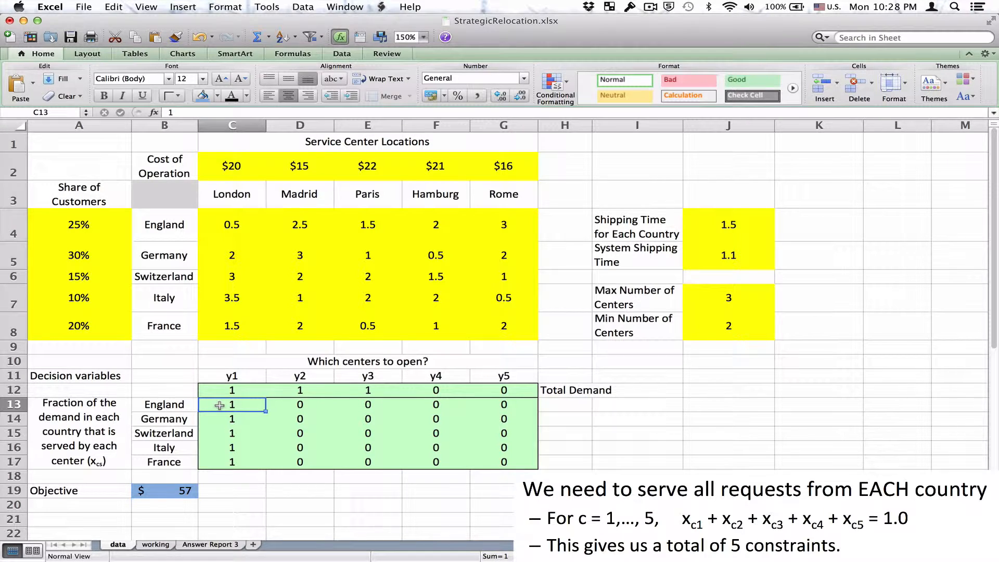
key(shift+Right)
key(shift+Right)
key(shift+Right)
key(shift+Right)
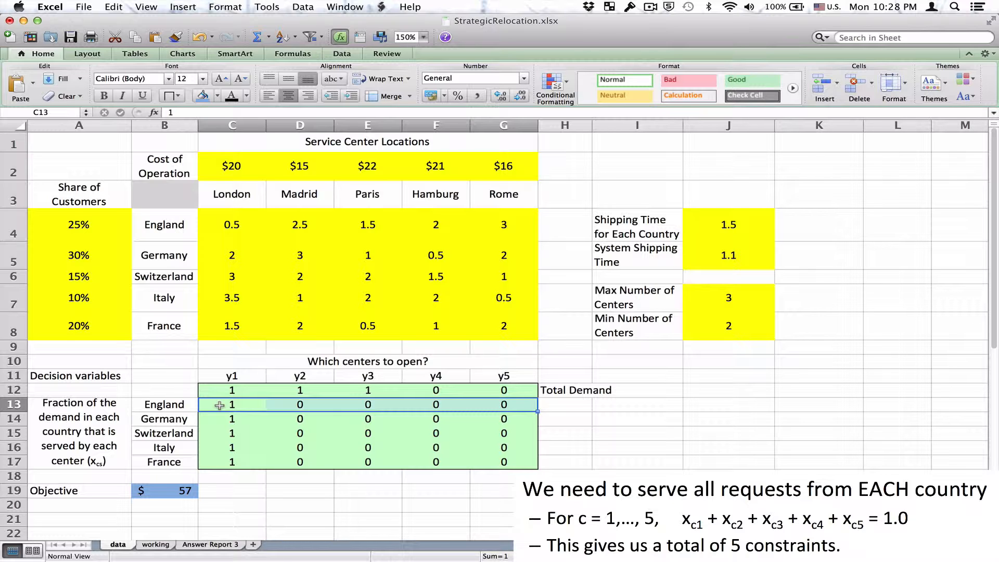
key(Right)
key(Right)
key(Right)
key(Right)
key(Right)
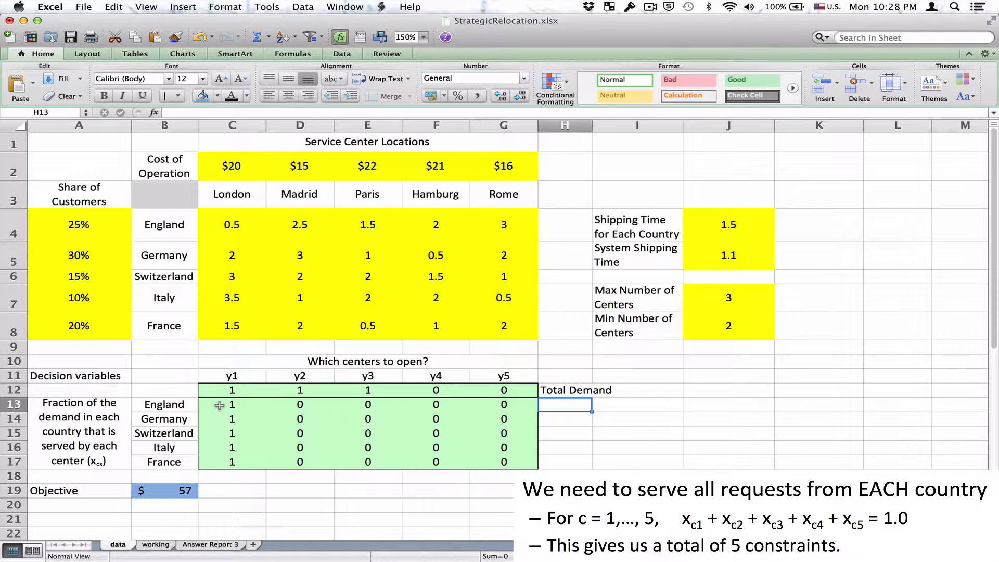
Enter =SUM(C13:G13) in H13 and fill the formula down to H17.
text(=sum()
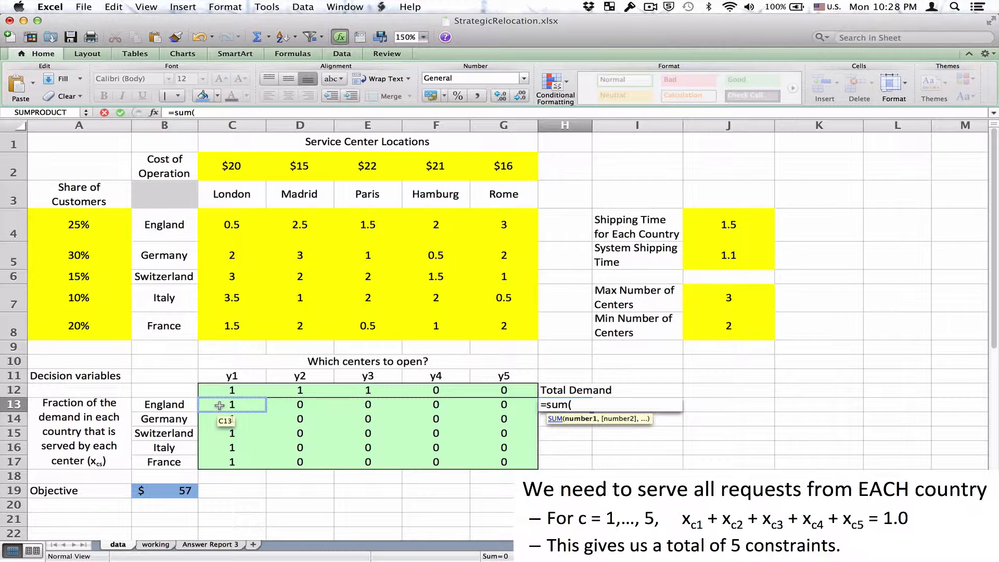
drag(504, 405, 219, 405)
text())
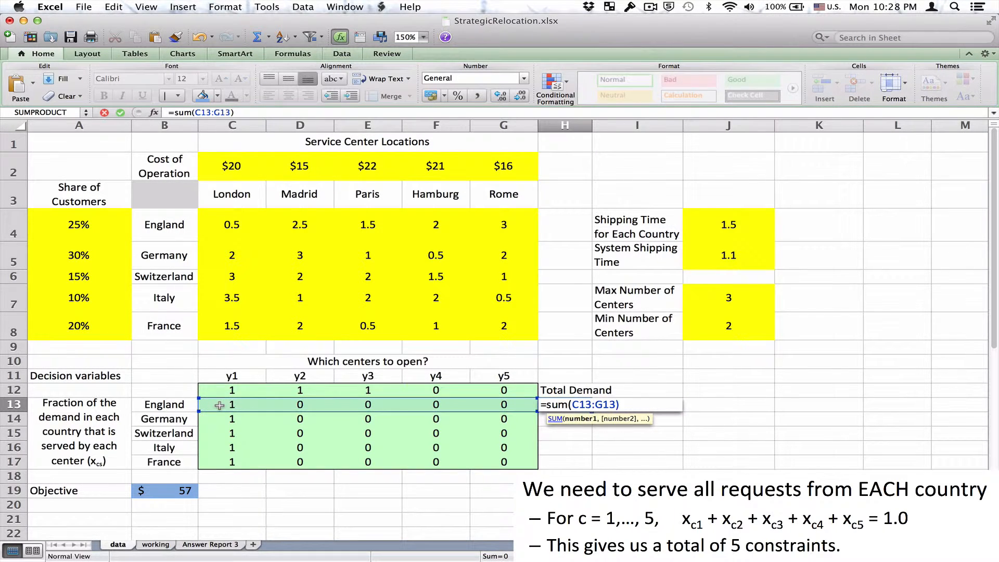
key(Return)
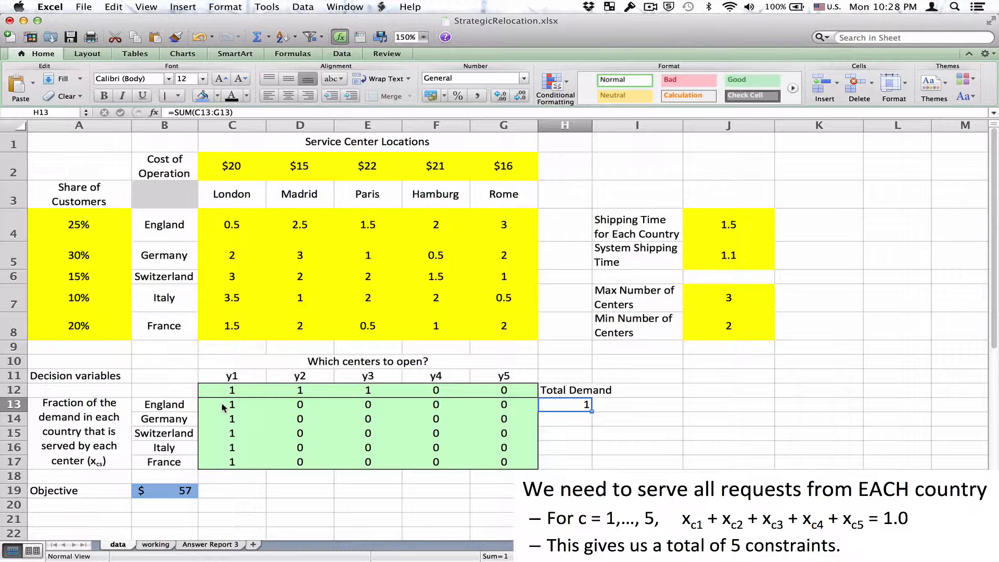
double_click(591, 411)
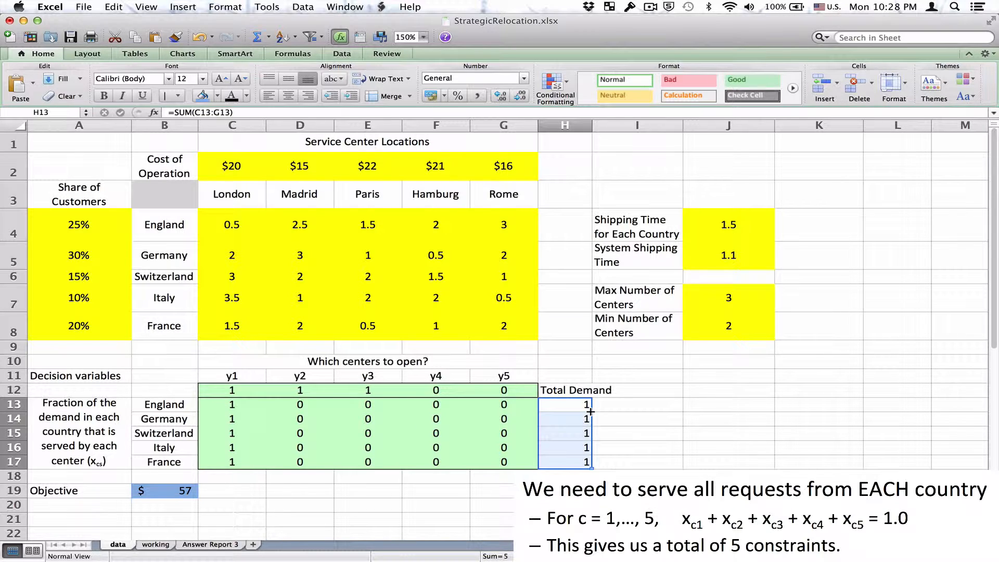
Turn on text wrapping for the Total Demand label in H12.
key(Up)
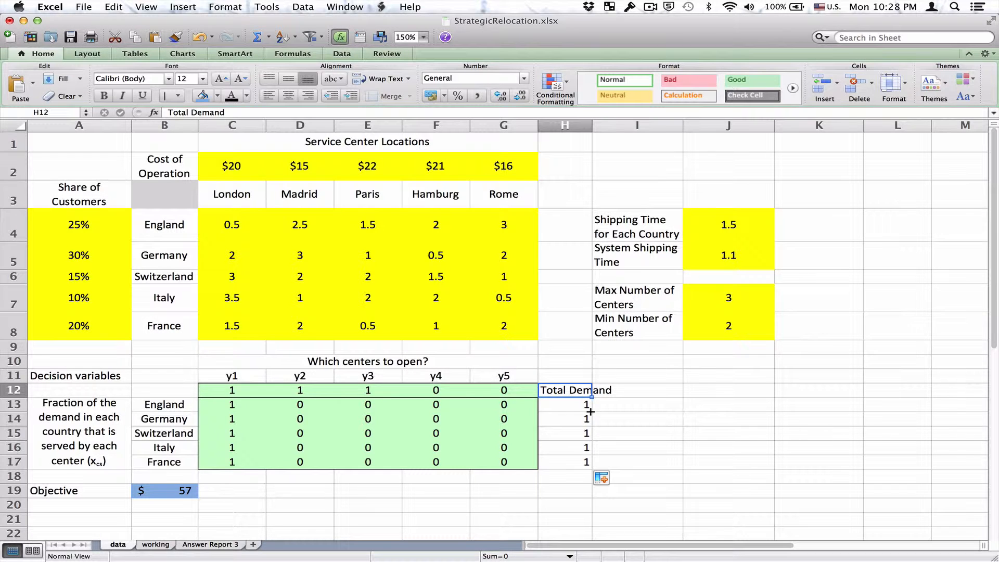
key(super+1)
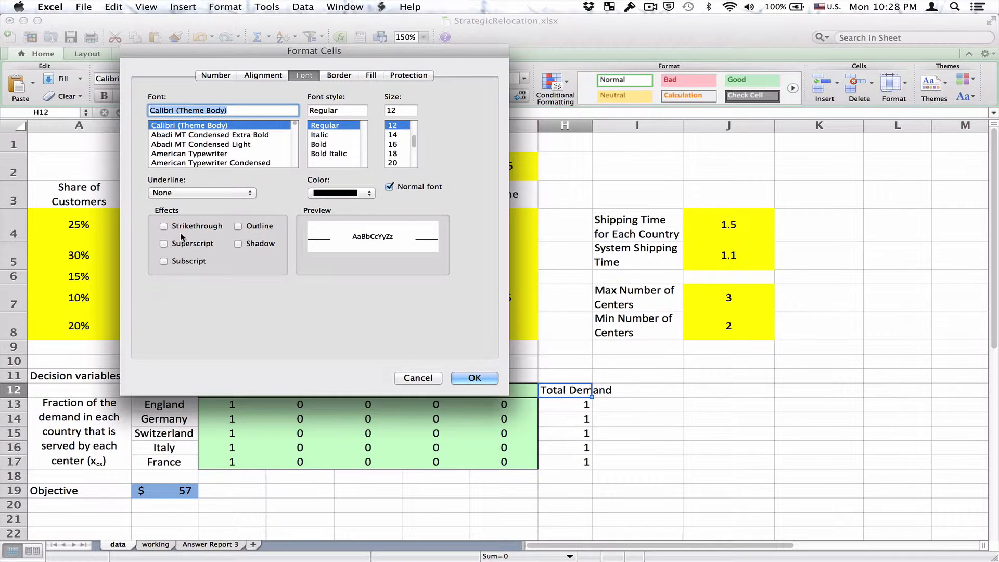
click(257, 75)
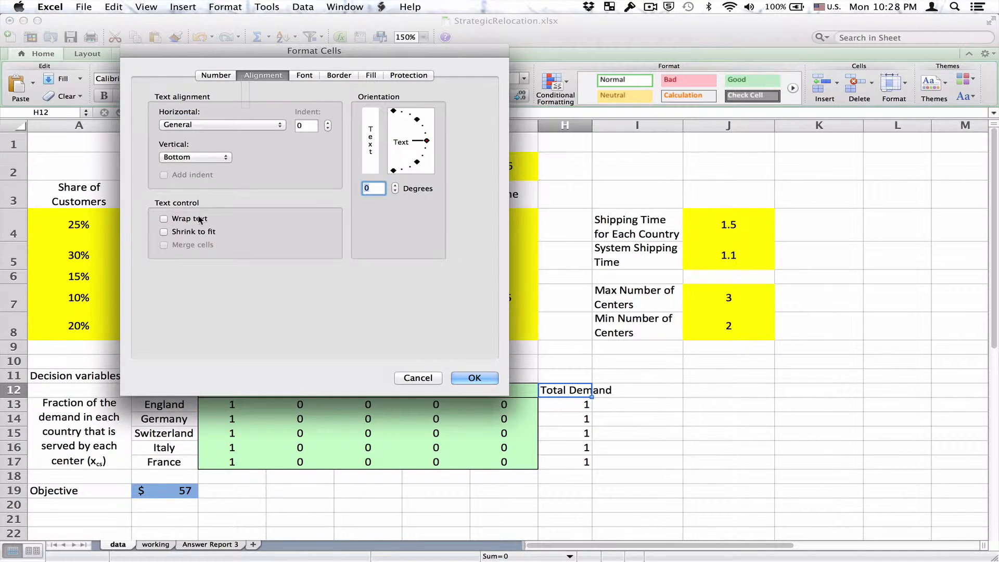
click(198, 219)
key(Return)
Enter the label Shipping Time in Each Country in cell I12.
key(Right)
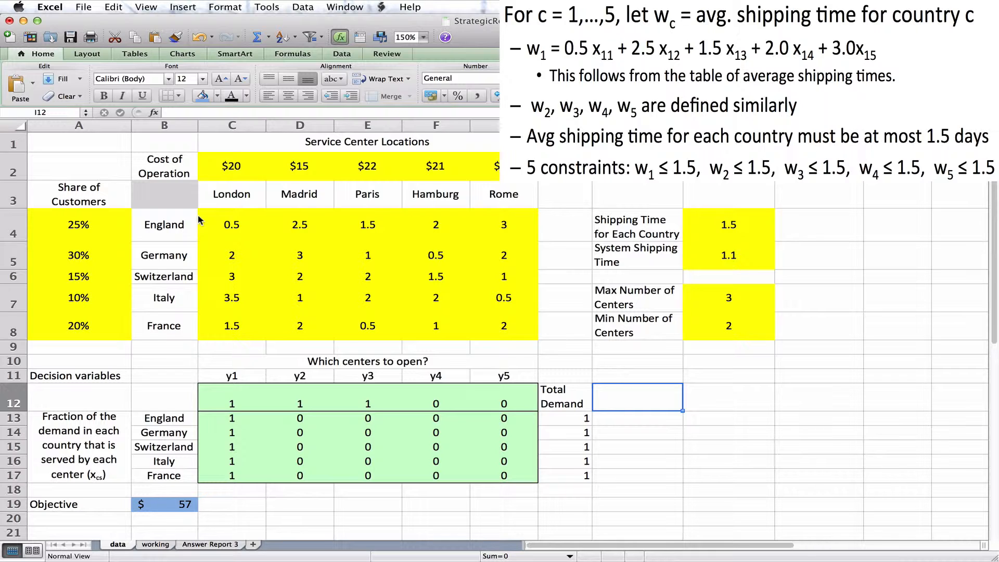
text(S)
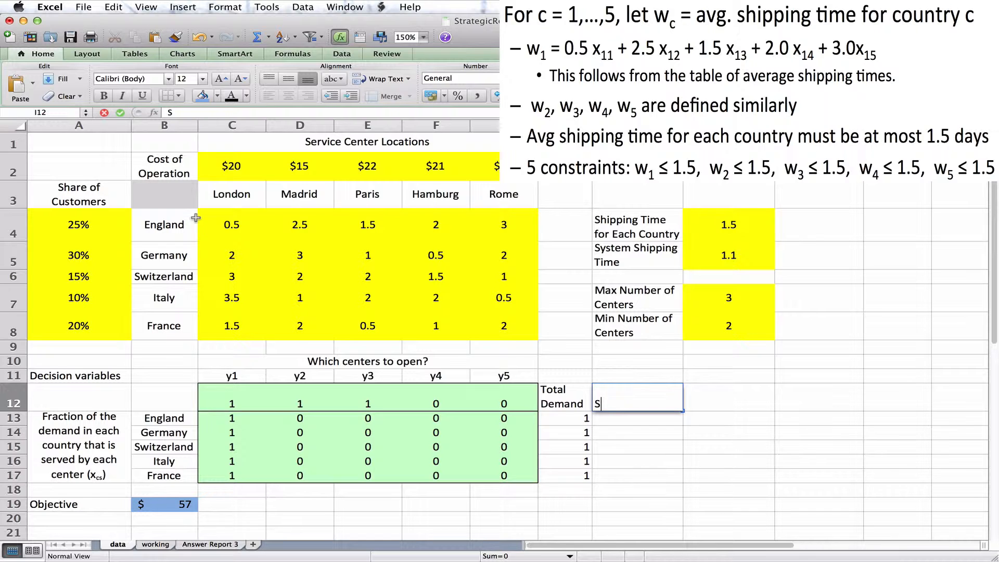
text(hipping Time in E)
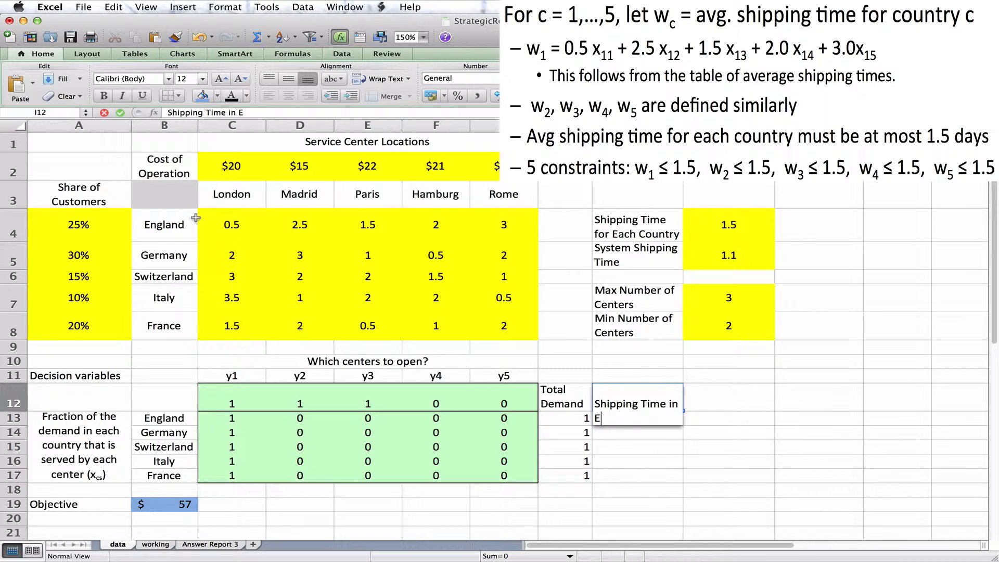
text(ach Country)
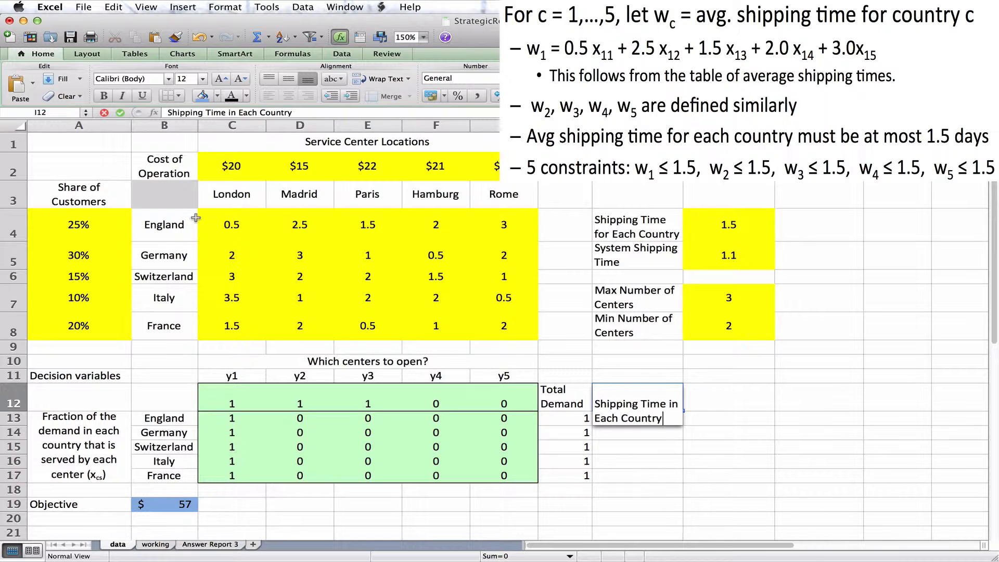
key(Return)
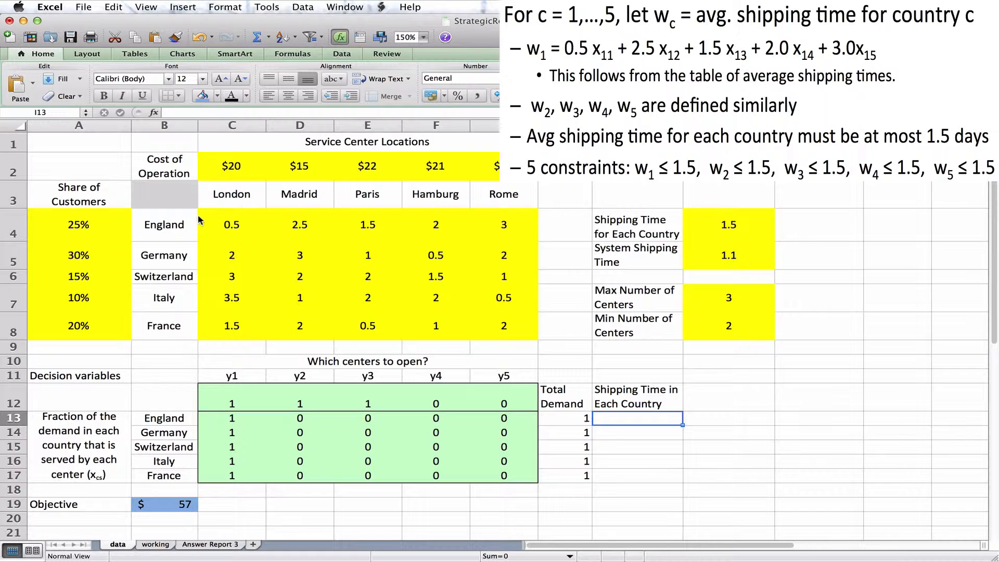
Compare England's demand fractions in C13:G13 with its shipping times in C4:G4.
click(224, 426)
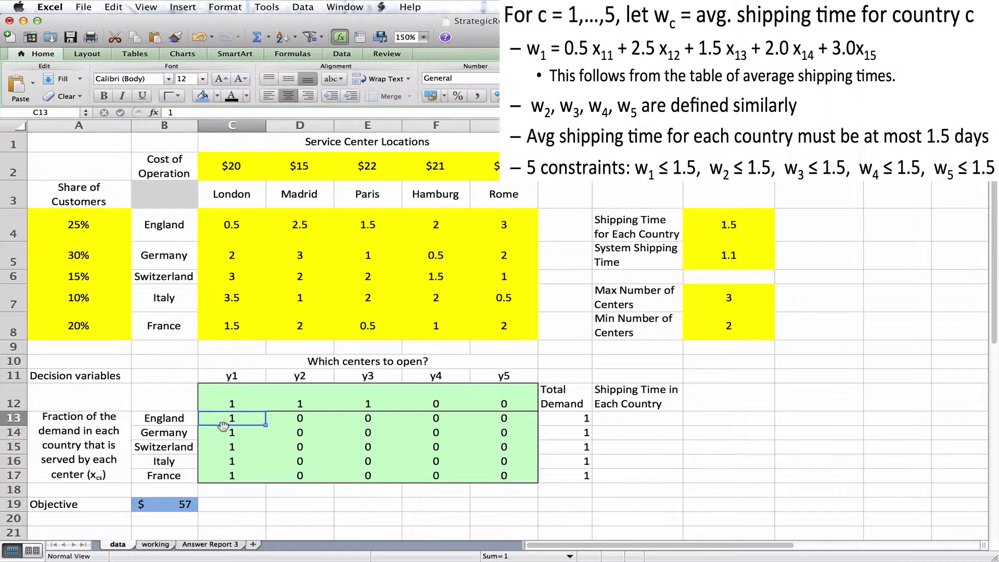
key(shift+Right)
key(shift+Right)
key(shift+Right)
key(shift+Right)
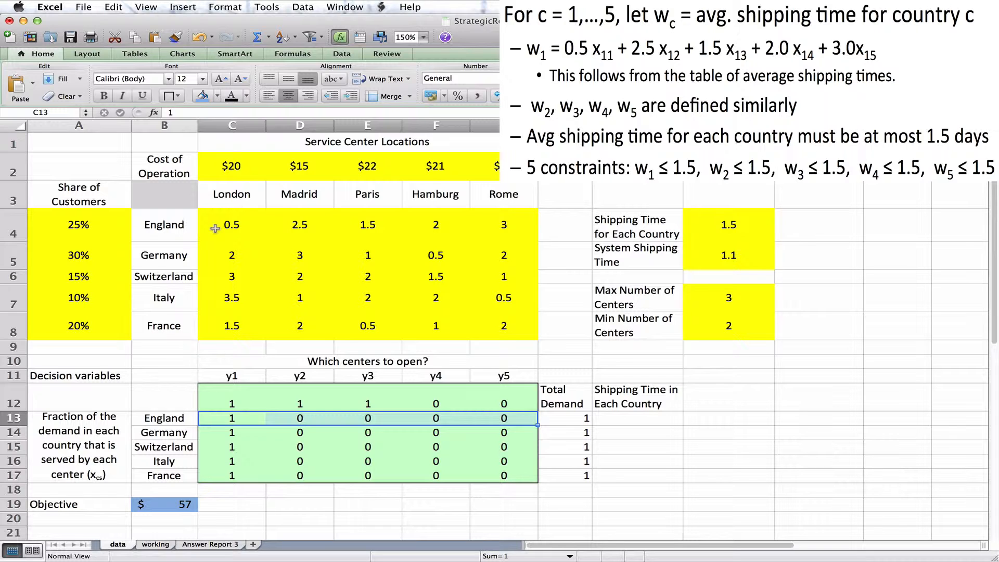
drag(215, 228, 480, 231)
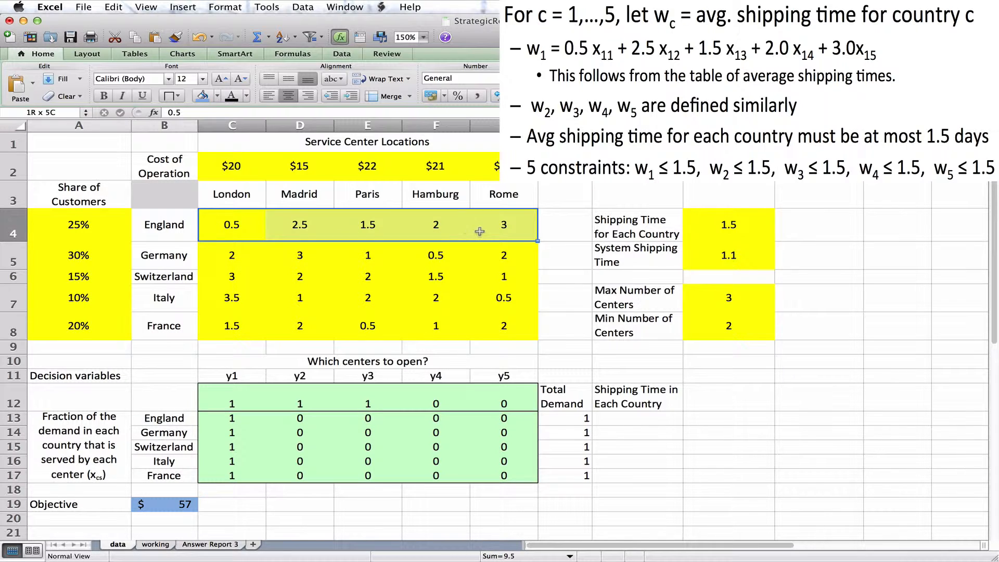
Enter England's average shipping time formula =SUMPRODUCT(C4:G4,C13:G13) in cell I13.
click(650, 418)
text(=sumproduct()
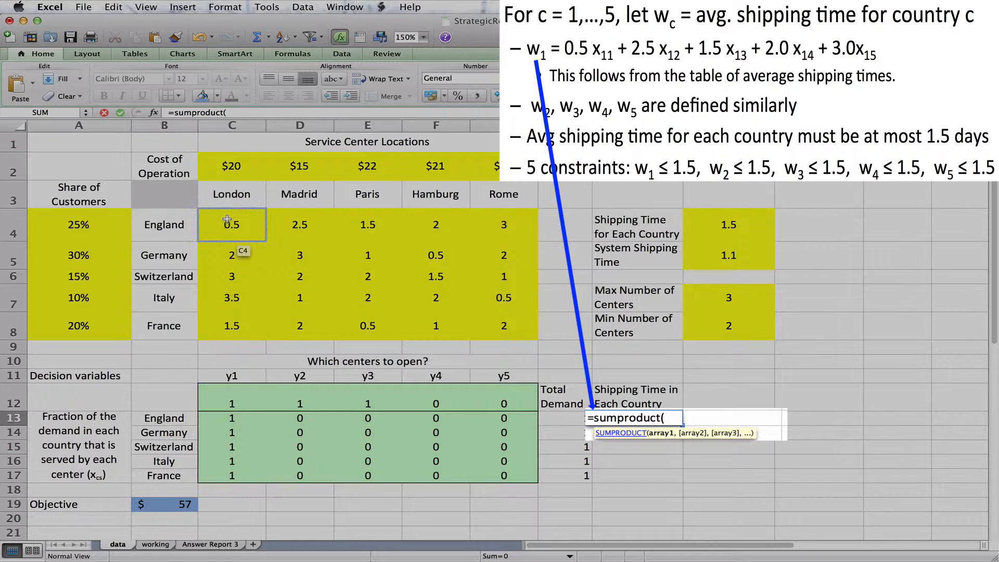
drag(234, 224, 485, 233)
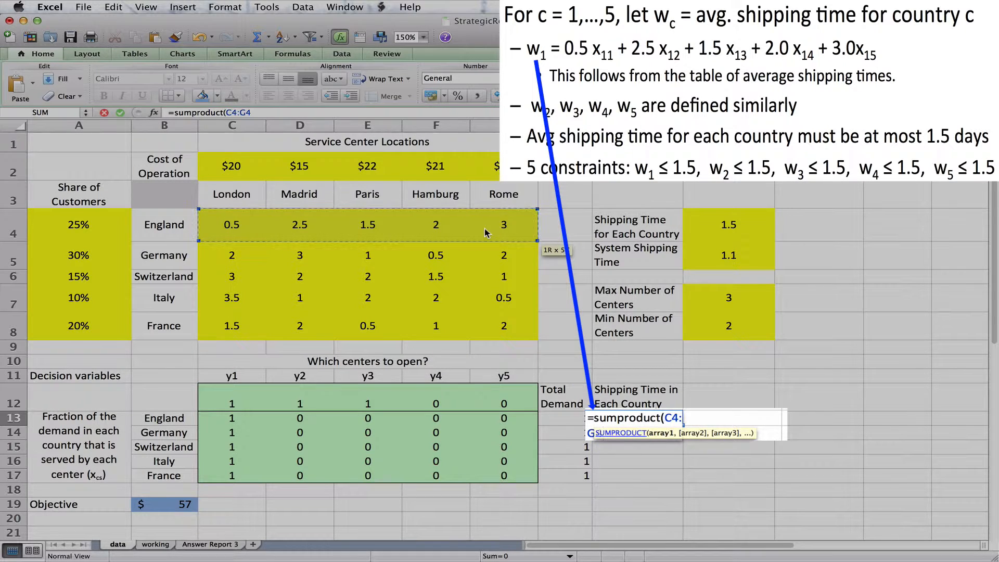
text(,)
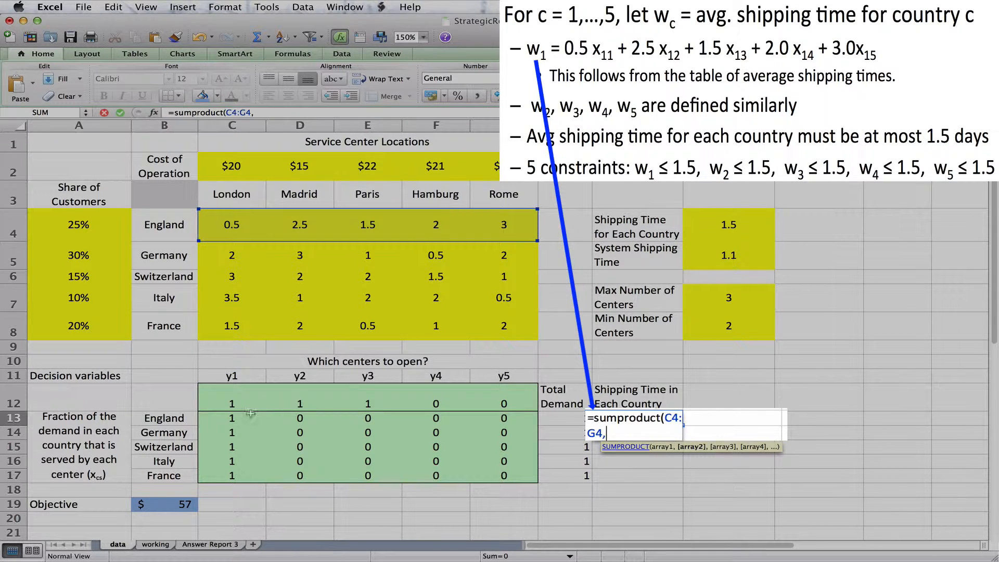
click(225, 420)
drag(255, 420, 498, 424)
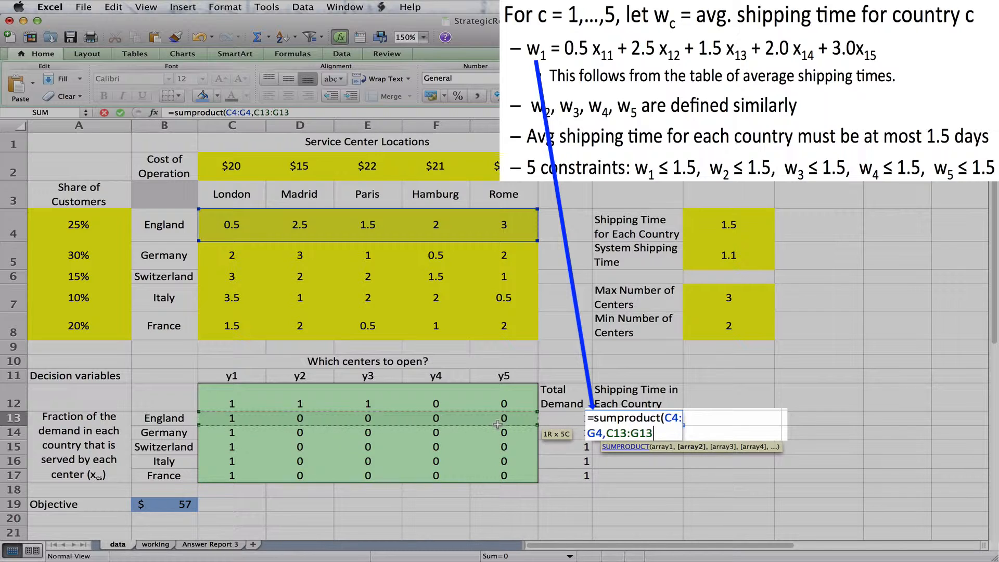
text())
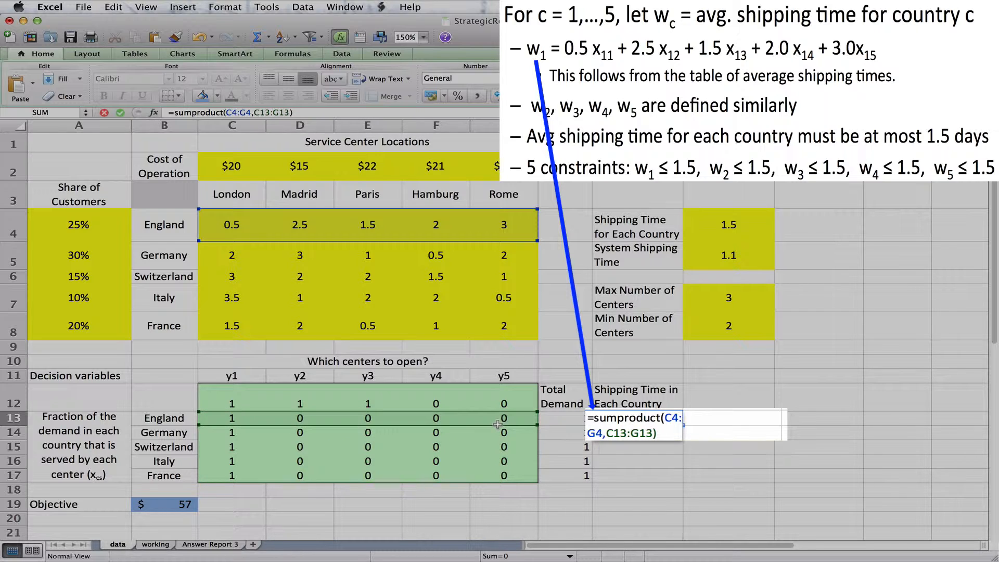
key(Return)
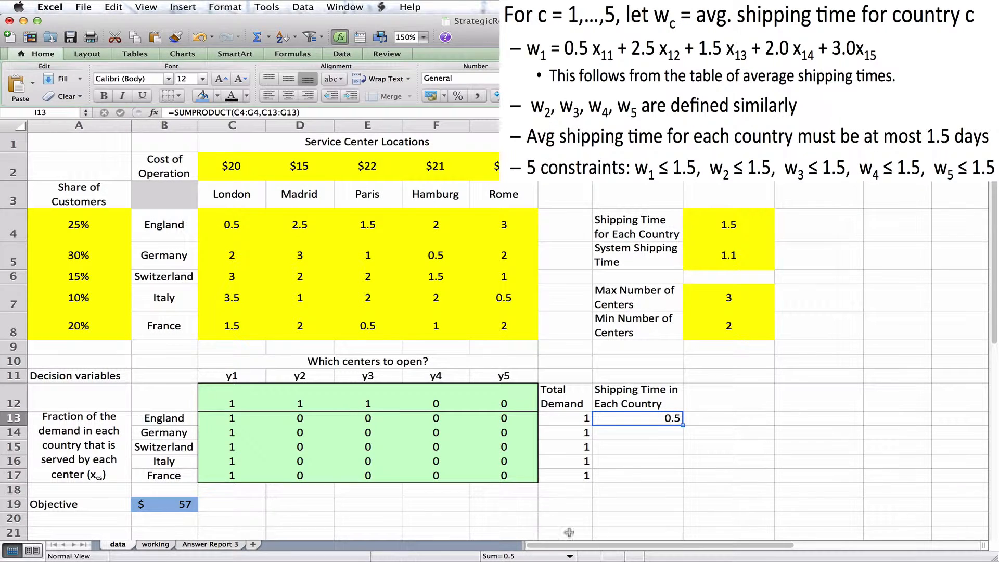
Fill the shipping time formula from I13 down to I17 and show the values with two decimal places.
double_click(682, 425)
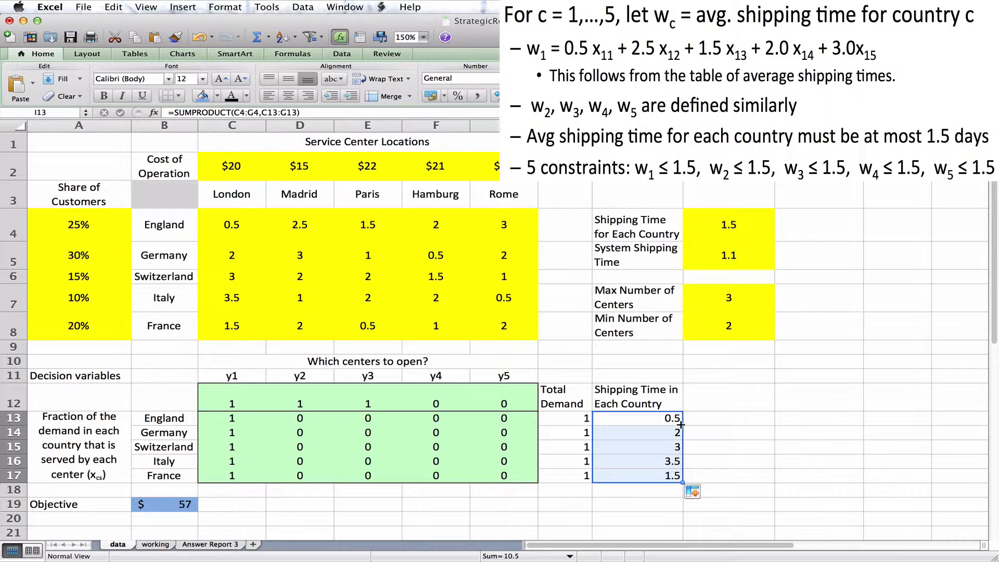
click(495, 96)
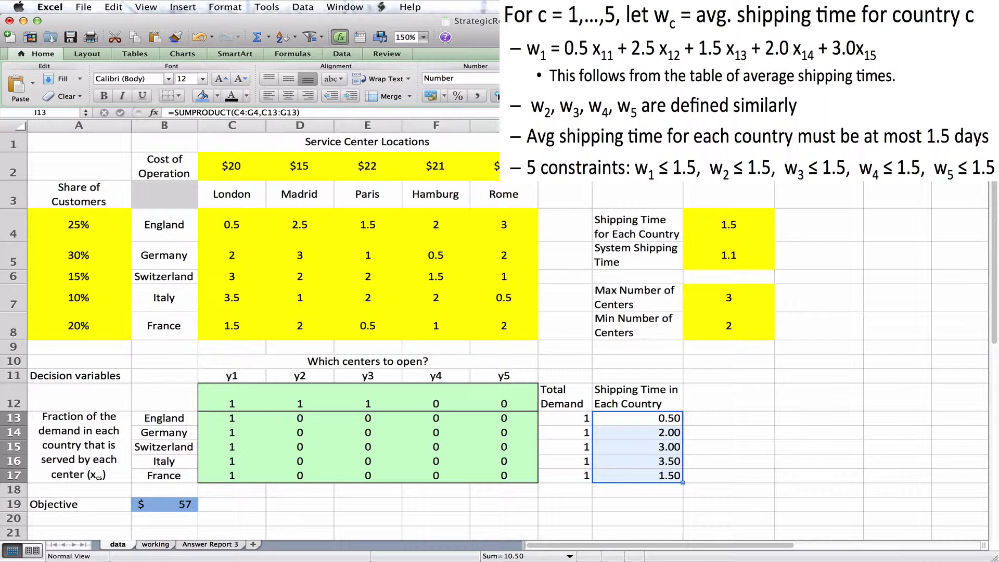
key(Right)
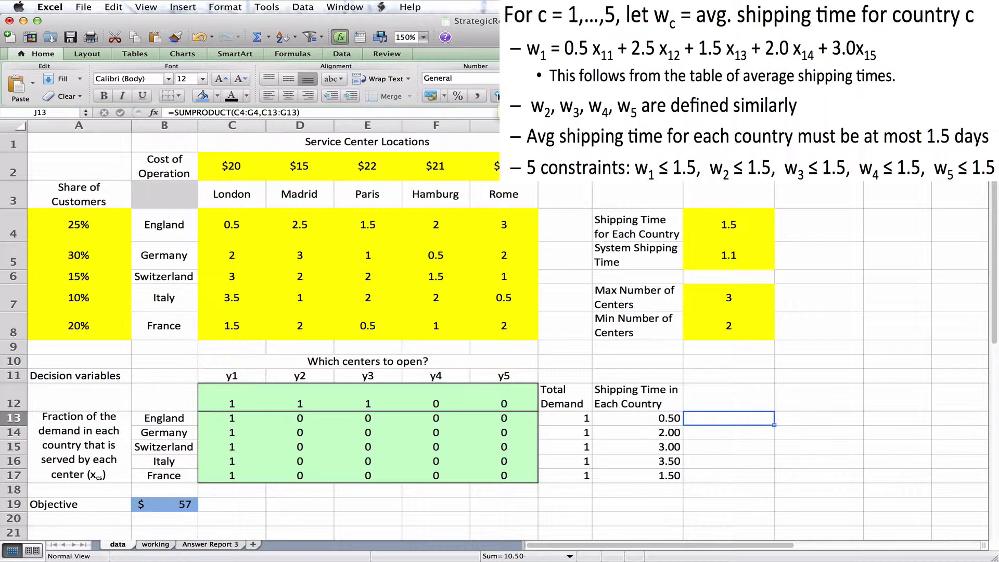
Enter the label System-wide Shipping Time in cell J12 and wrap its text.
key(Up)
text(Syste)
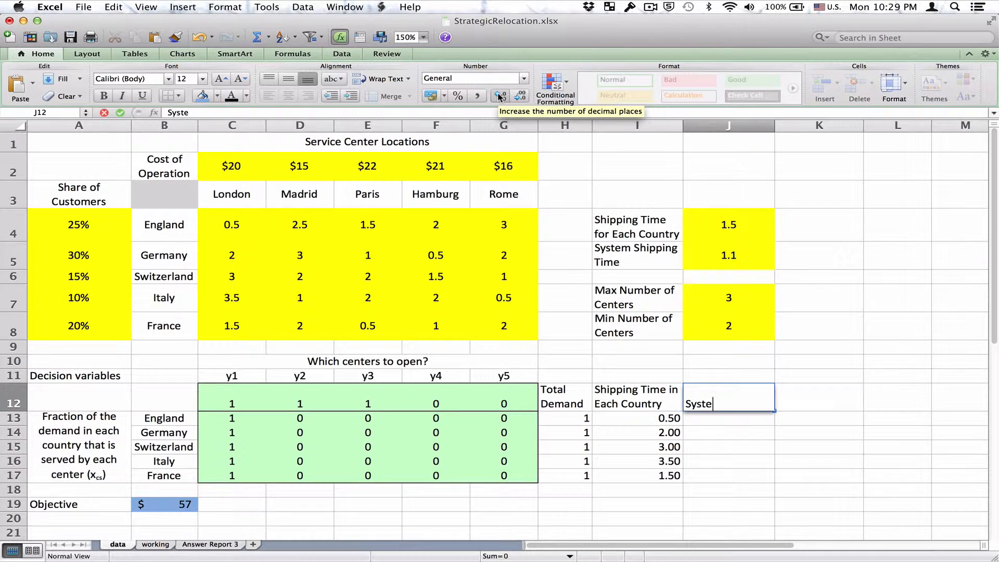
text(m-wide Shipping Time)
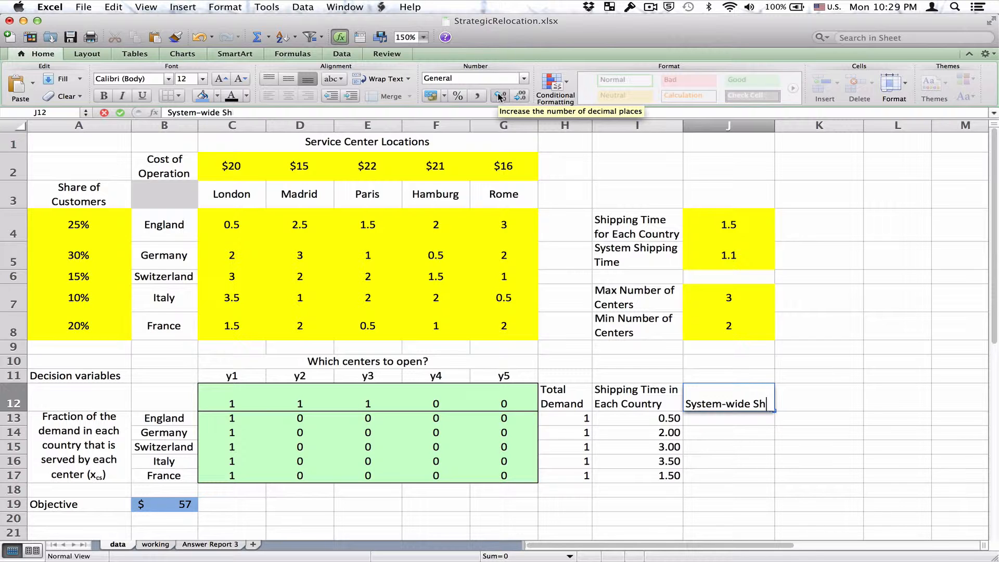
key(Return)
key(Up)
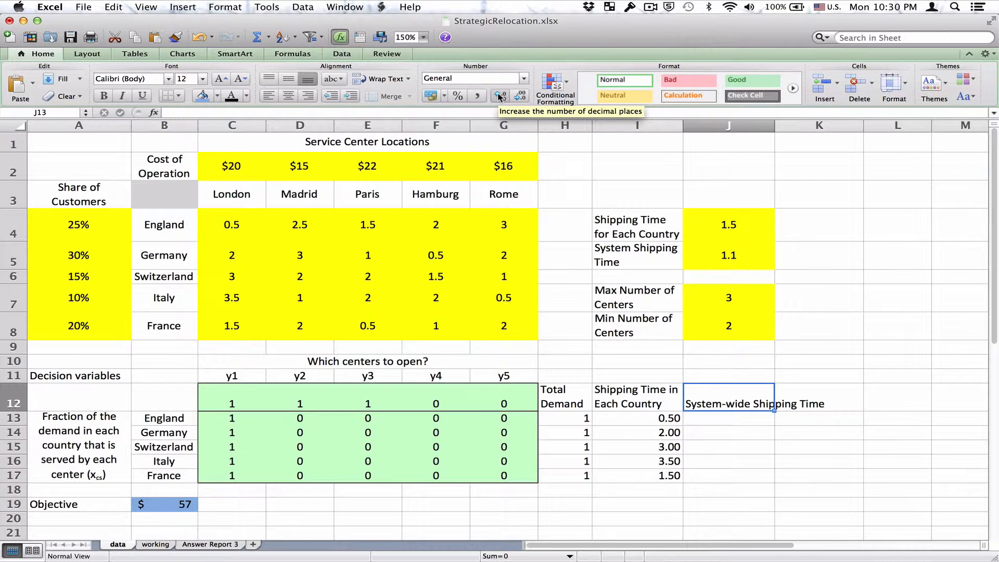
key(super+1)
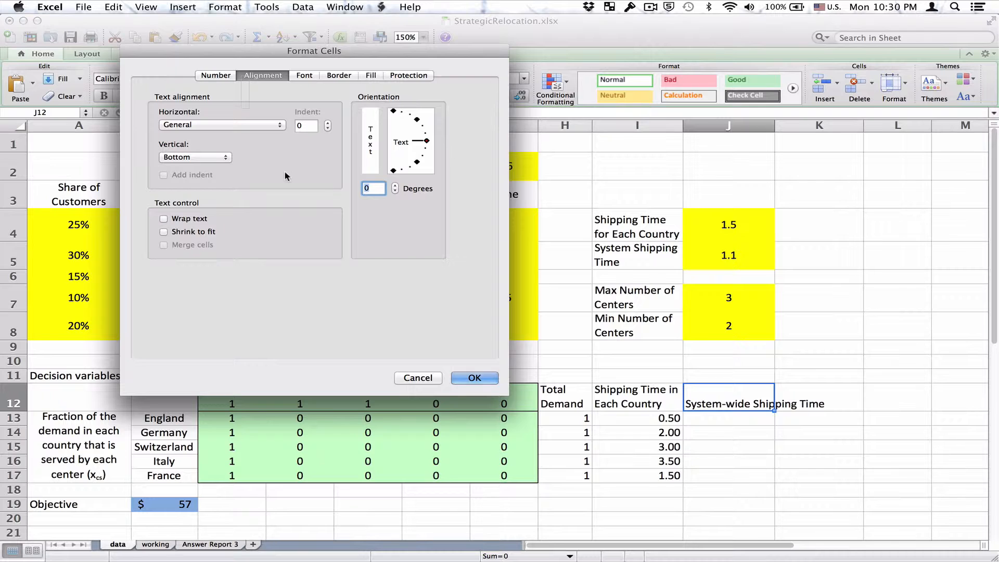
click(203, 220)
key(Return)
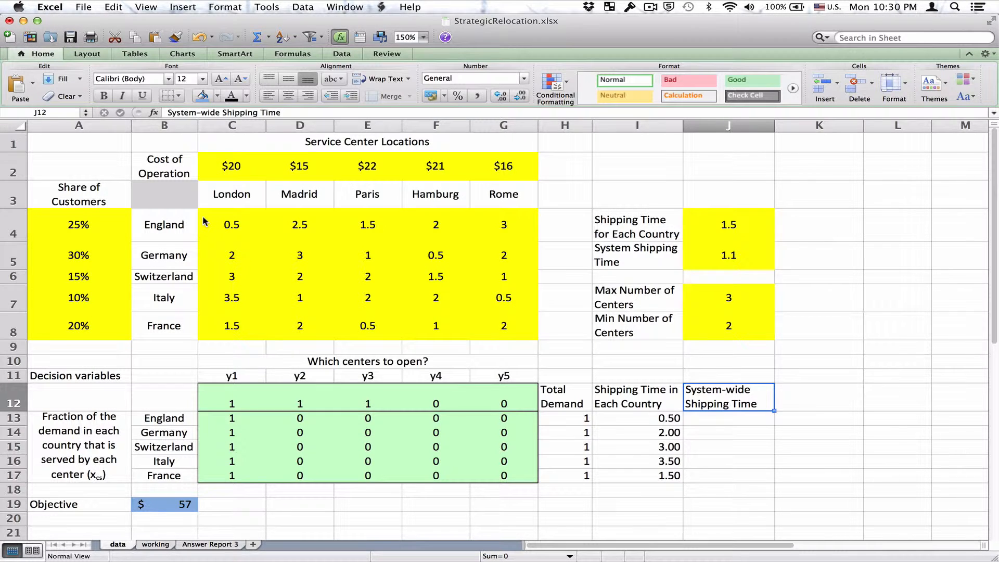
Examine the average shipping times of the five countries in I13:I17.
key(Down)
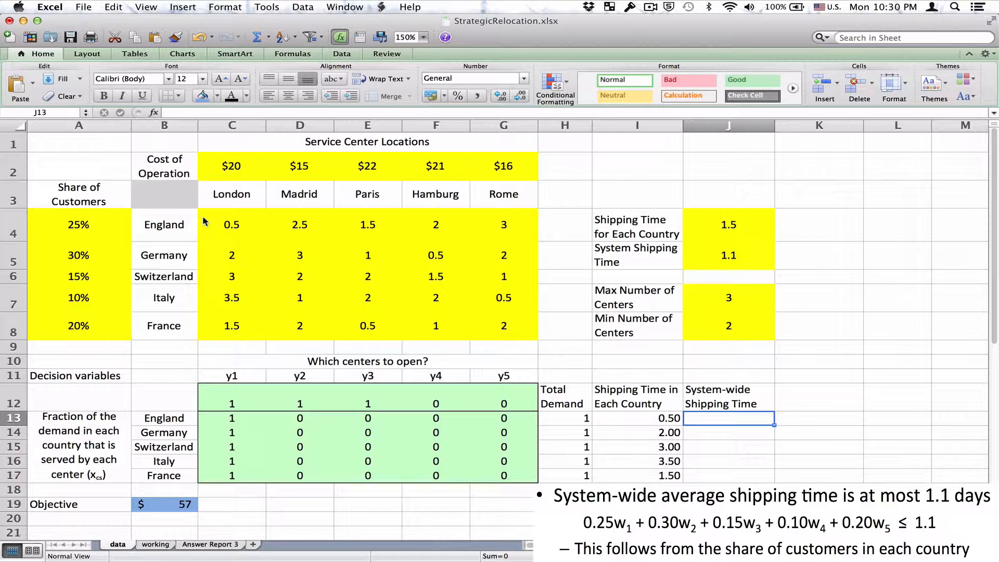
key(Left)
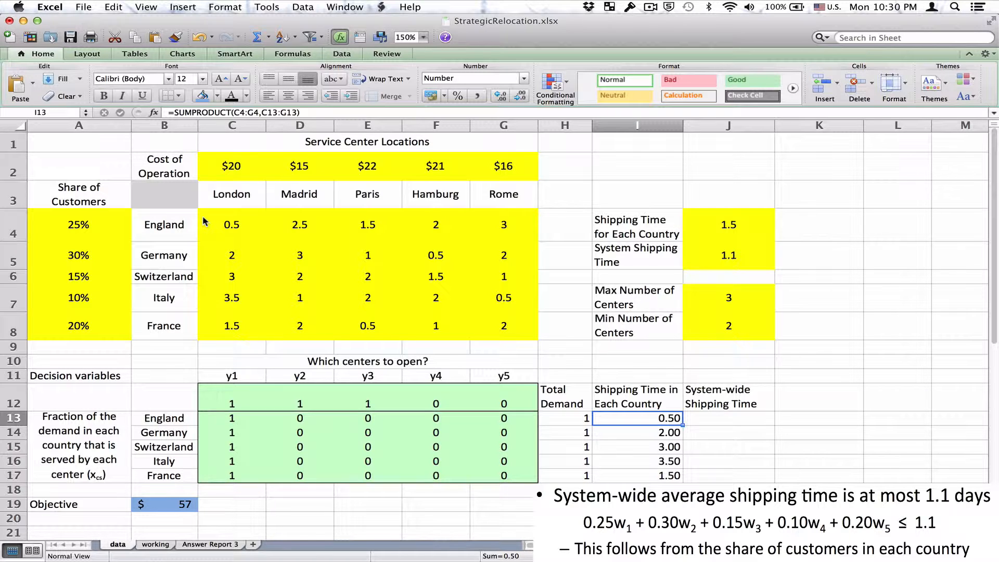
key(shift+Down)
key(shift+Down)
key(shift+Down)
key(shift+Down)
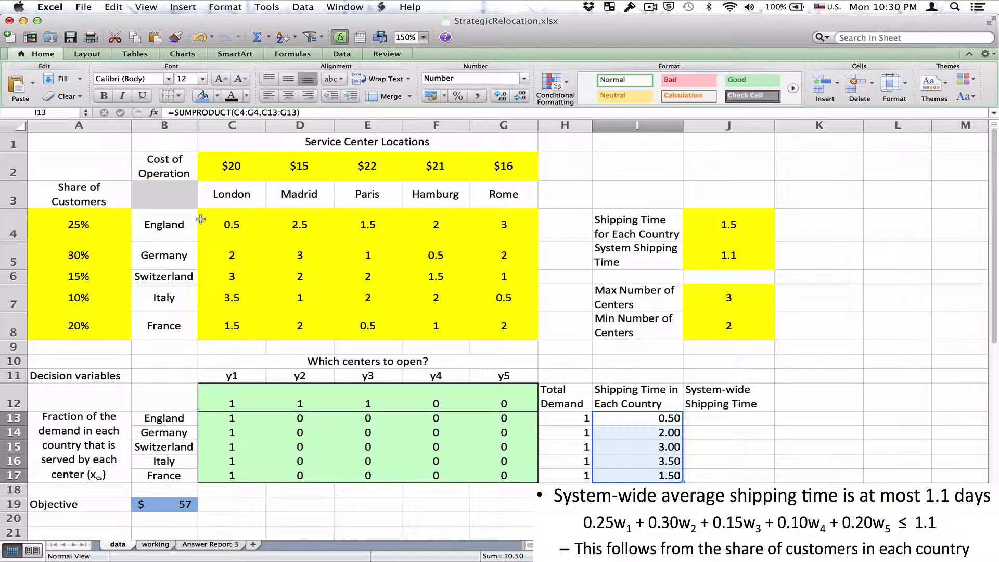
key(Right)
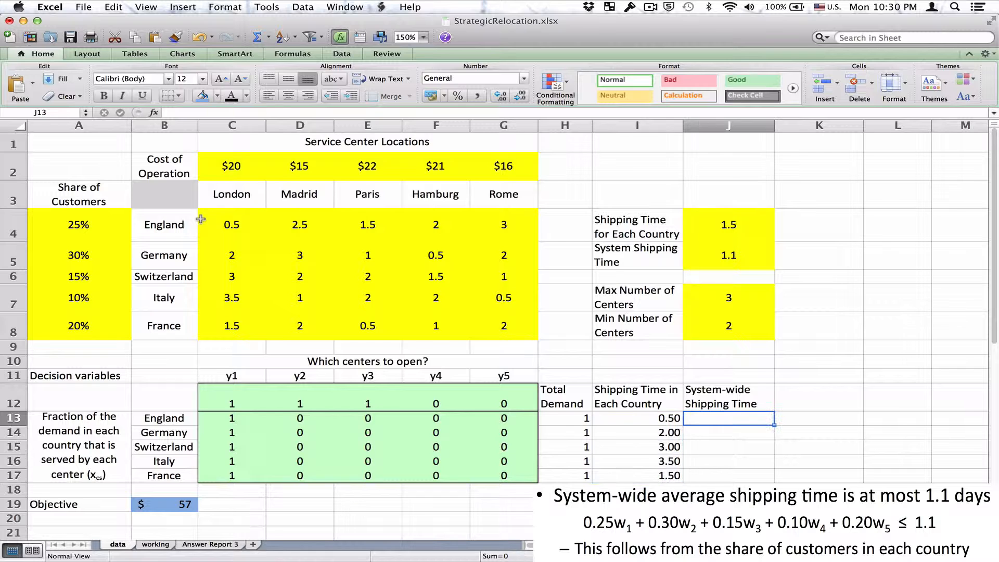
Enter the system-wide shipping time formula =SUMPRODUCT(I13:I17,A4:A8) in cell J13.
text(=)
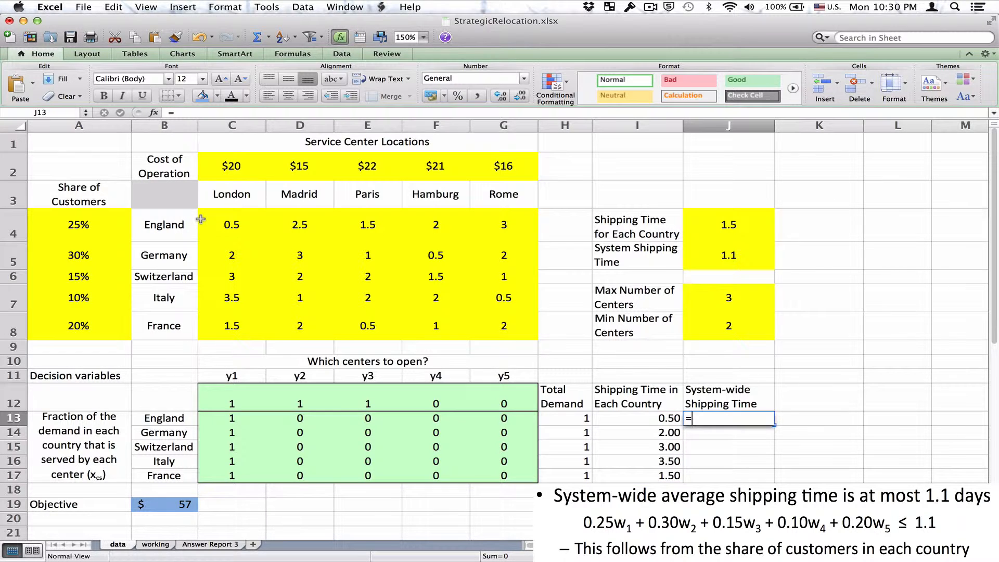
text(sumproduct()
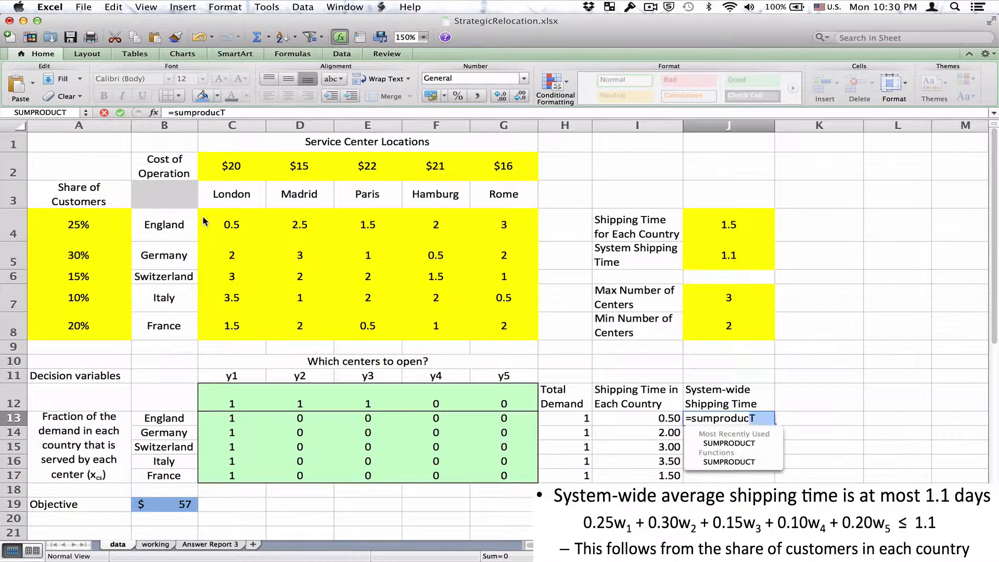
key(Left)
key(shift+Down)
key(shift+Down)
key(shift+Down)
key(shift+Down)
text(,)
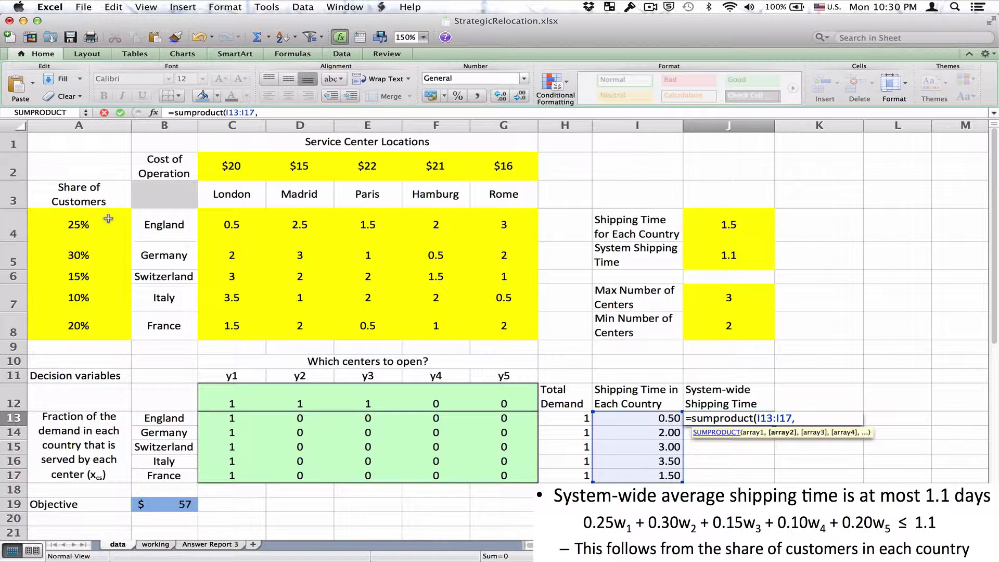
drag(108, 218, 122, 313)
key(Return)
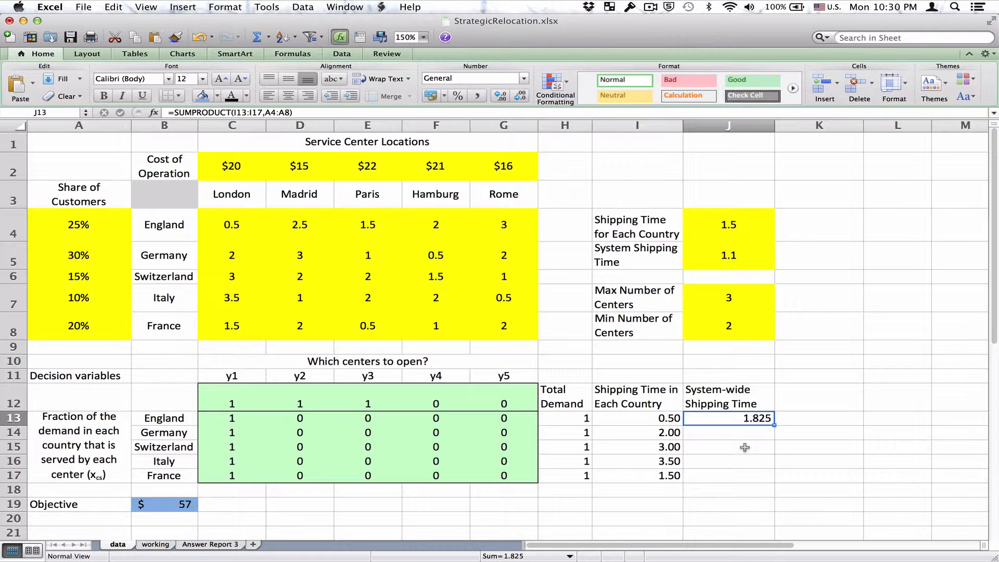
Enter the label Number of Centers Opened in cell K12 and widen column K so it fits on two lines.
key(Up)
key(Right)
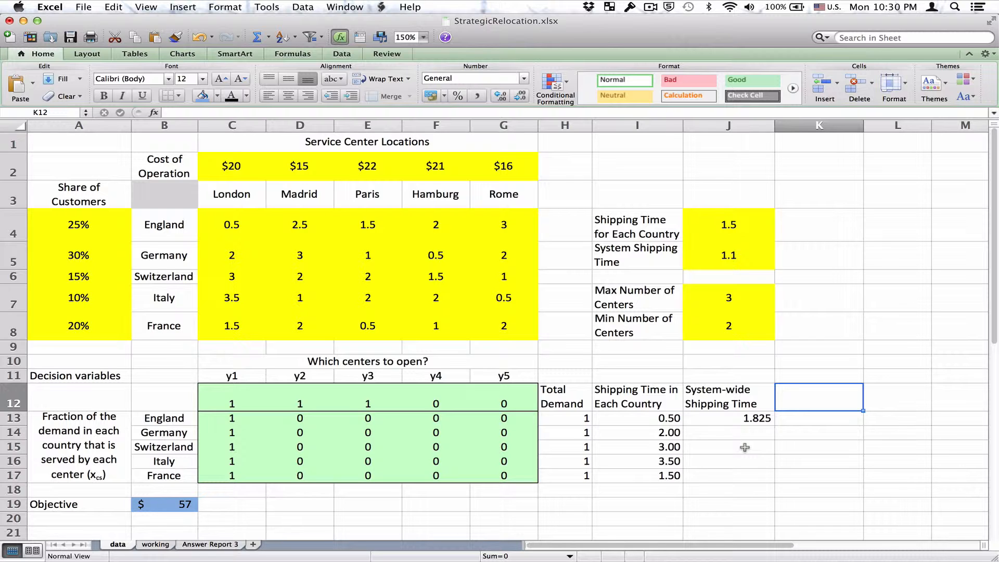
text(Number of C)
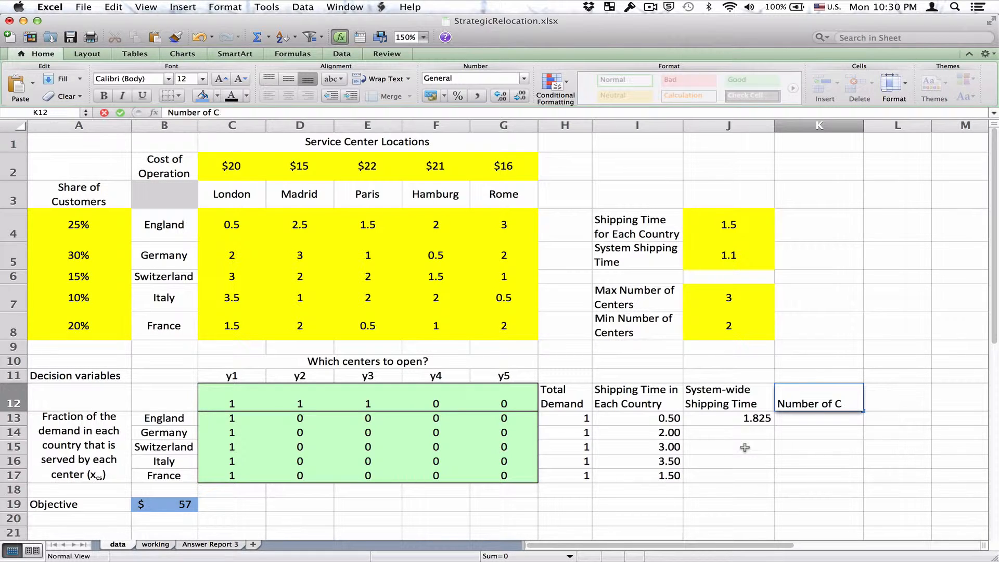
text(entered Open)
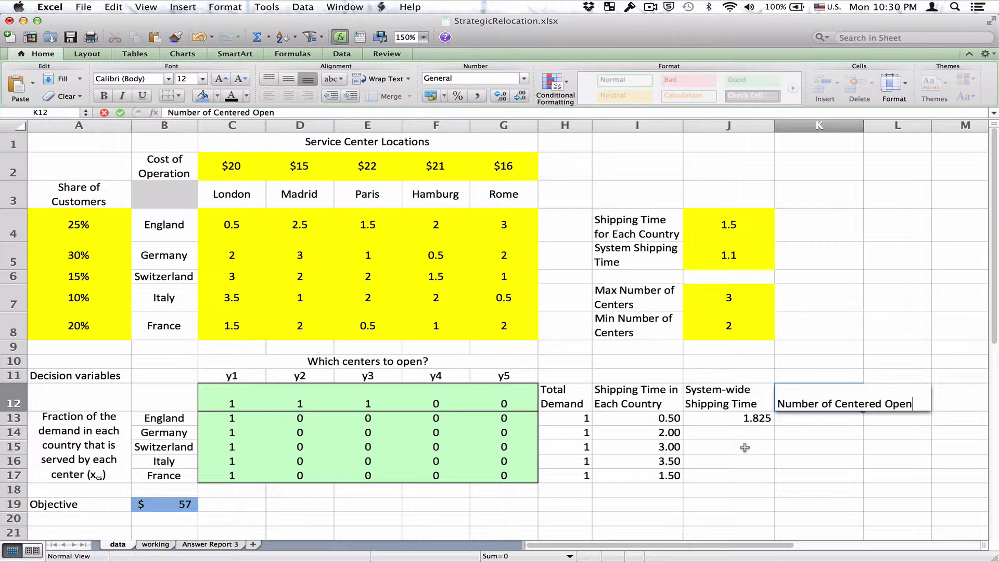
text(ed)
key(Return)
key(Up)
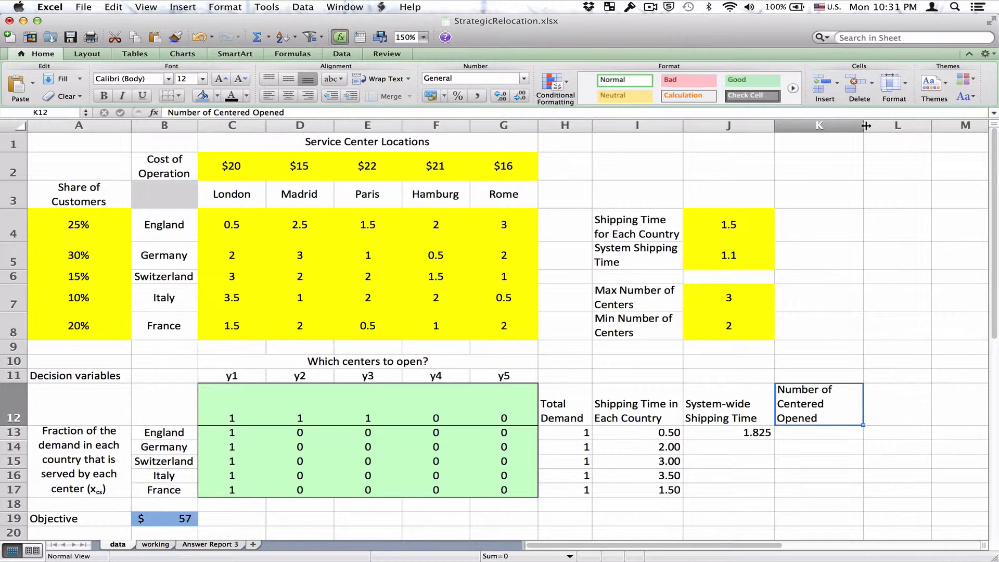
drag(864, 128, 884, 129)
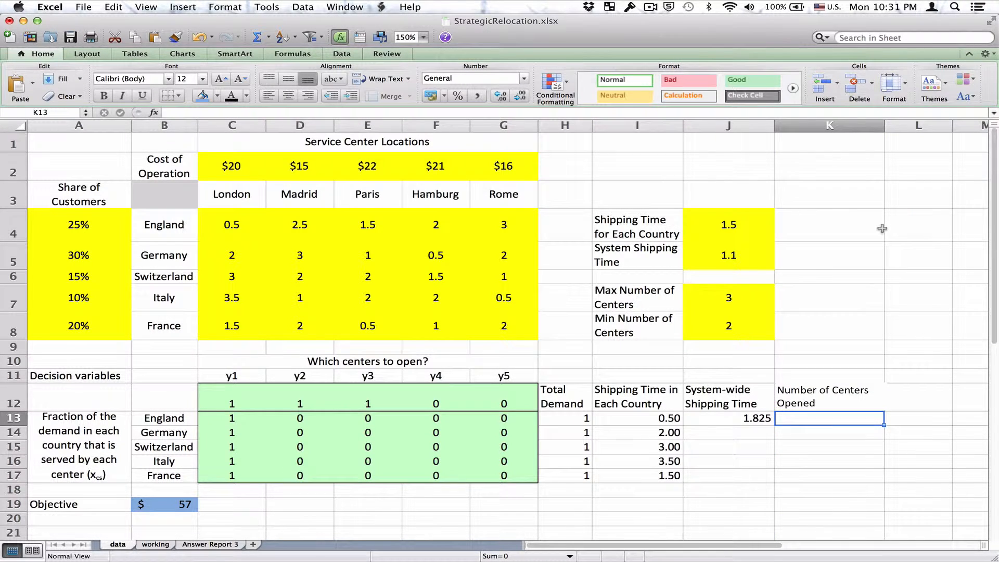
Enter the opened centers formula =SUM(C12:G12) in cell K13.
text(=sum()
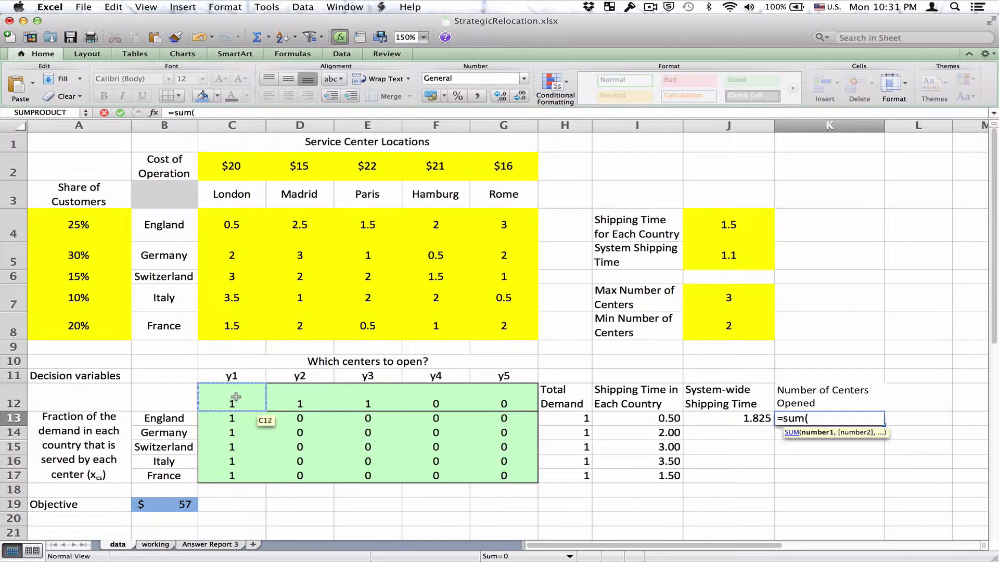
drag(229, 397, 493, 405)
key(Return)
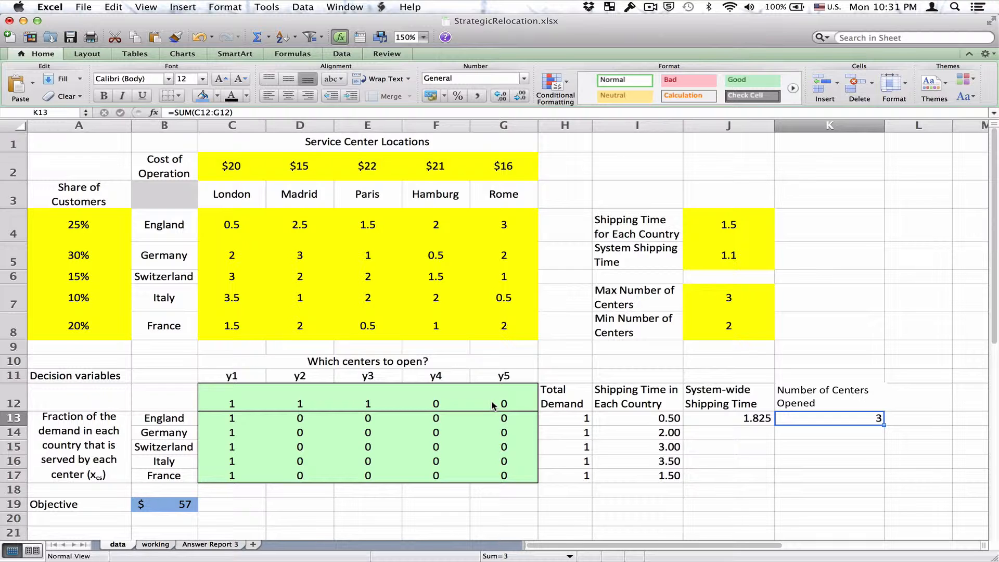
Open Solver and set it to minimize the objective cell B19.
click(340, 55)
click(188, 89)
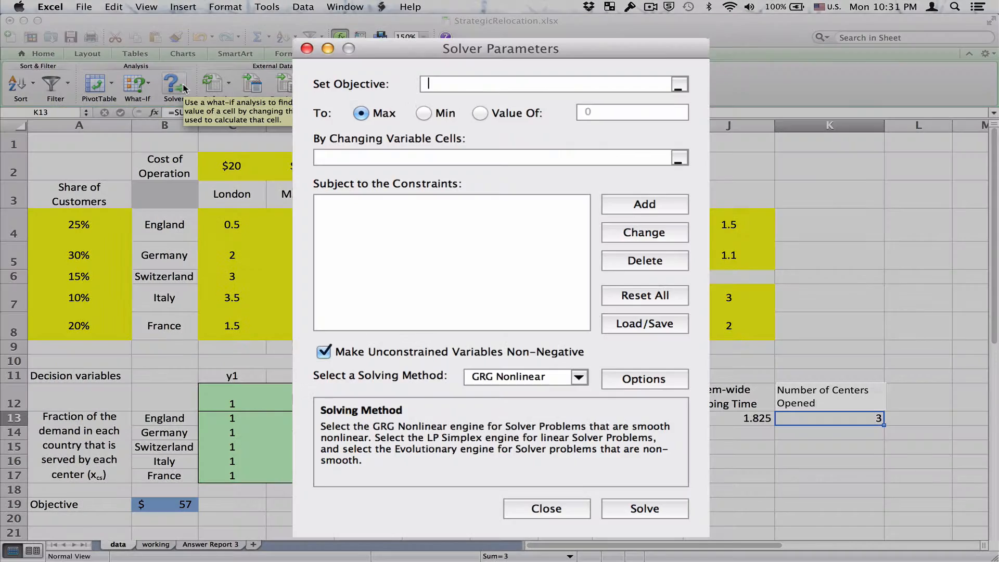
click(680, 84)
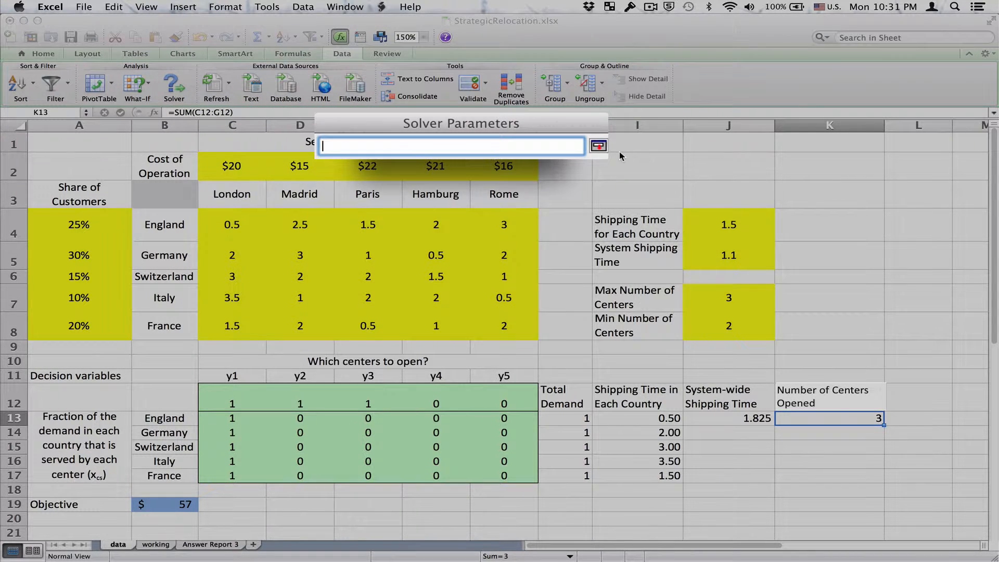
click(166, 505)
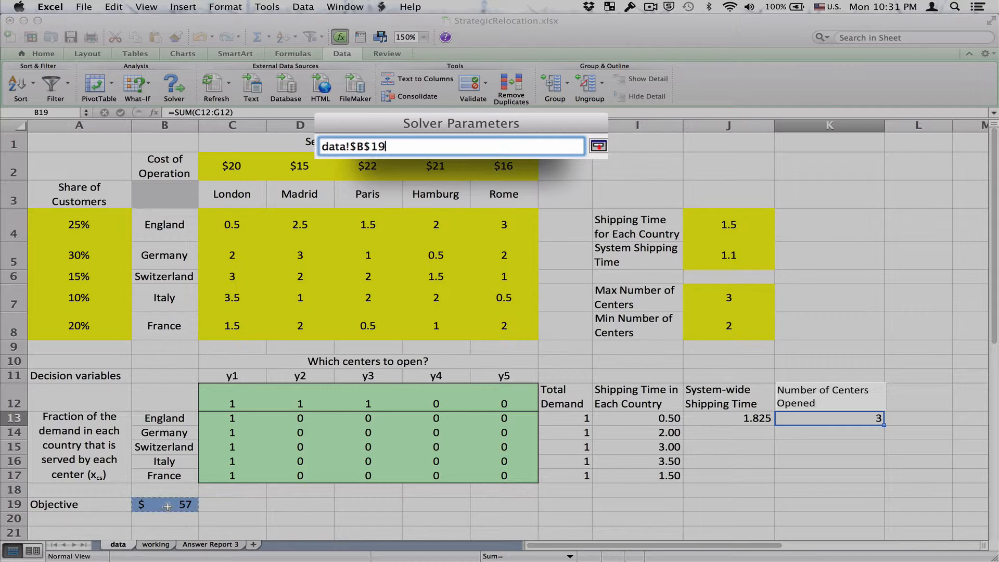
click(597, 147)
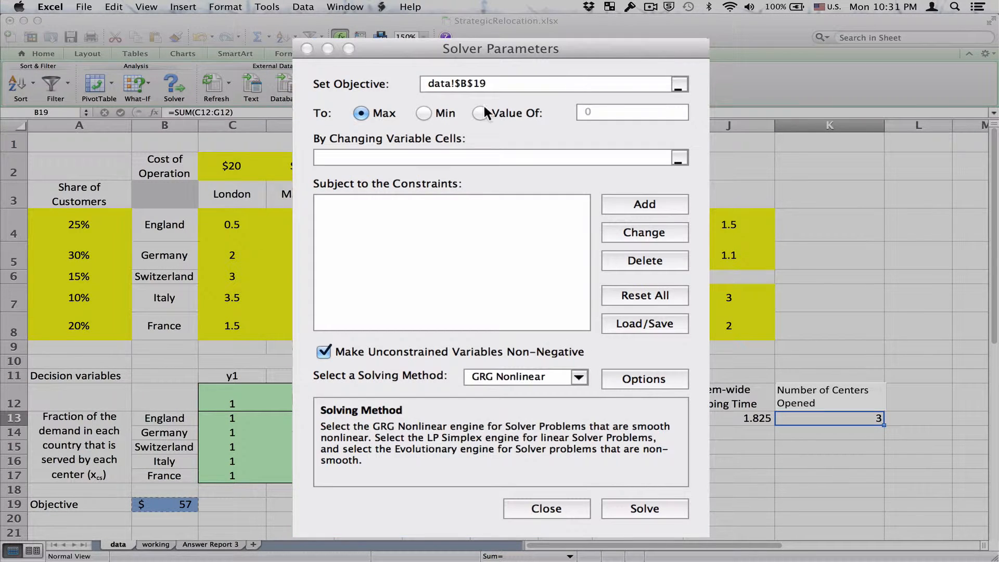
click(428, 112)
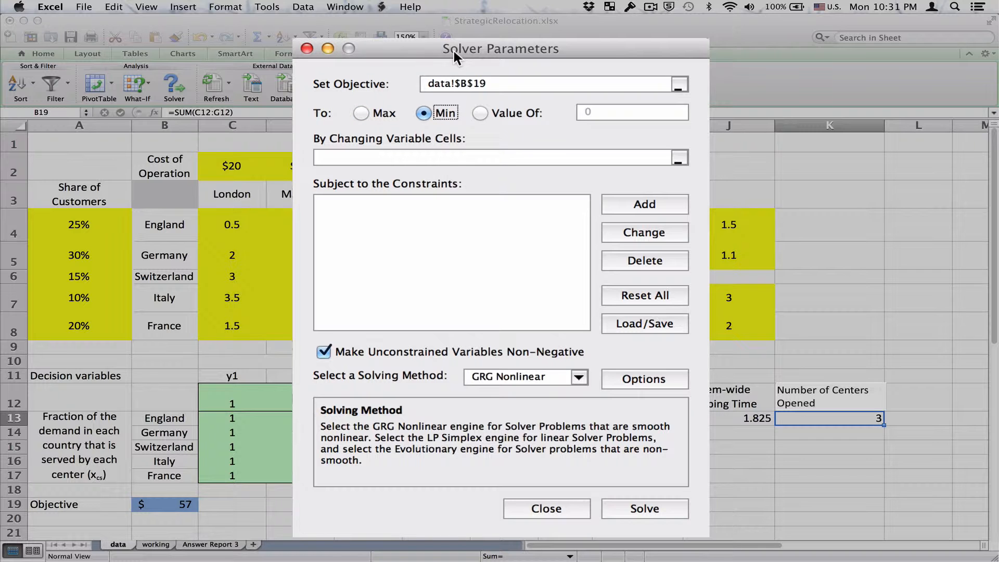
Set the Solver's changing variable cells to the decision variables C12:G17.
drag(454, 52, 744, 58)
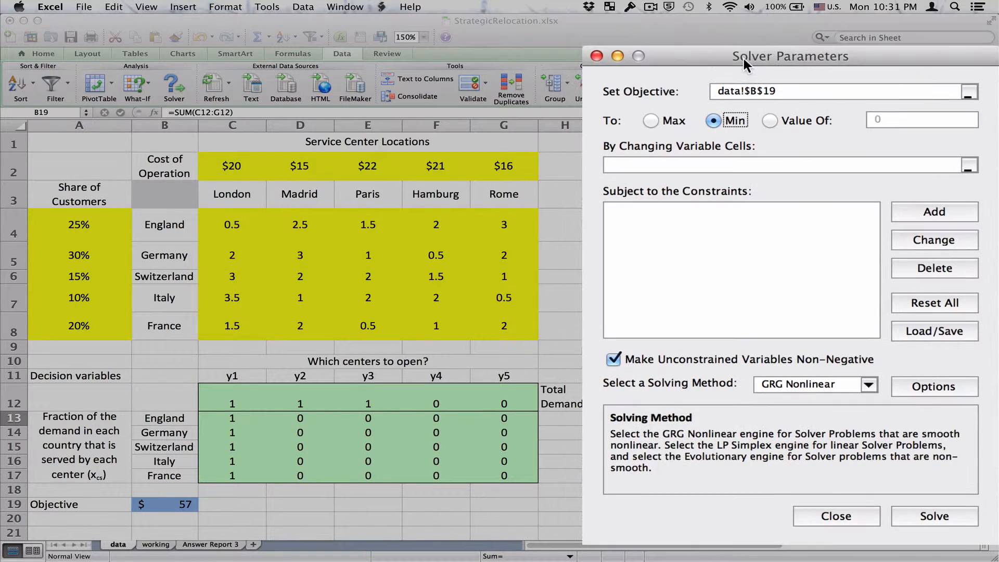
click(969, 165)
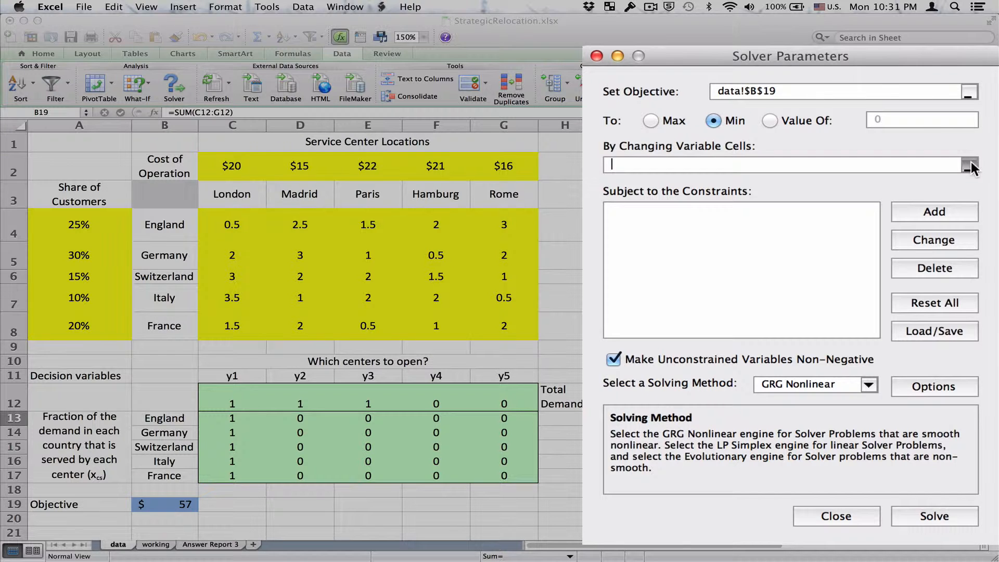
drag(232, 402, 502, 476)
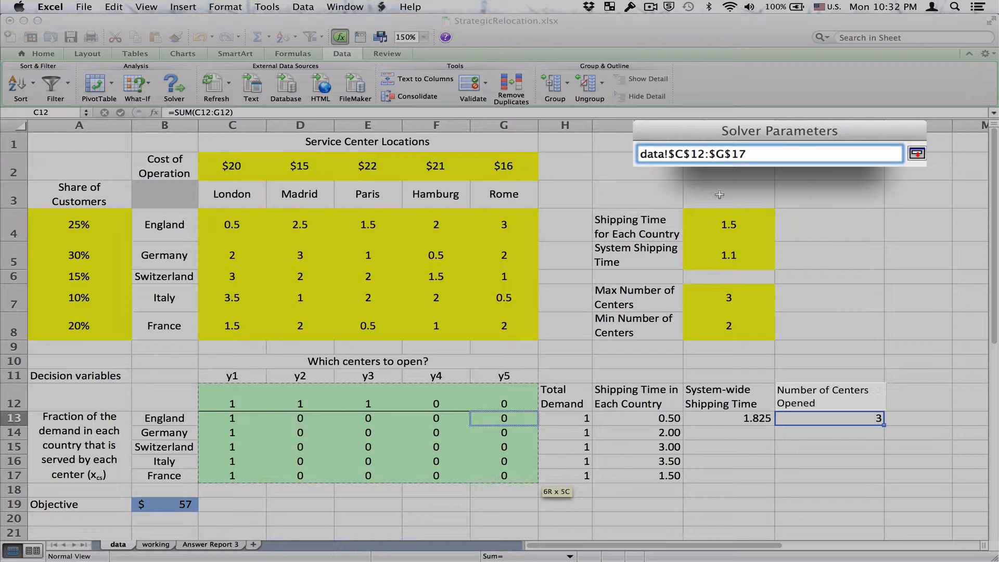
click(916, 155)
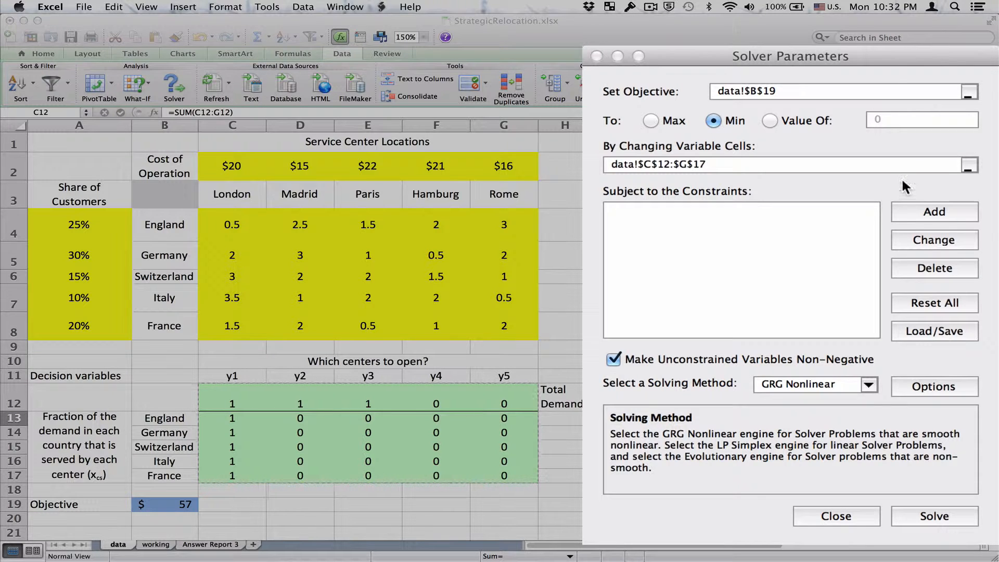
Add a Solver constraint that the total demand cells H13:H17 equal 1.0.
click(917, 210)
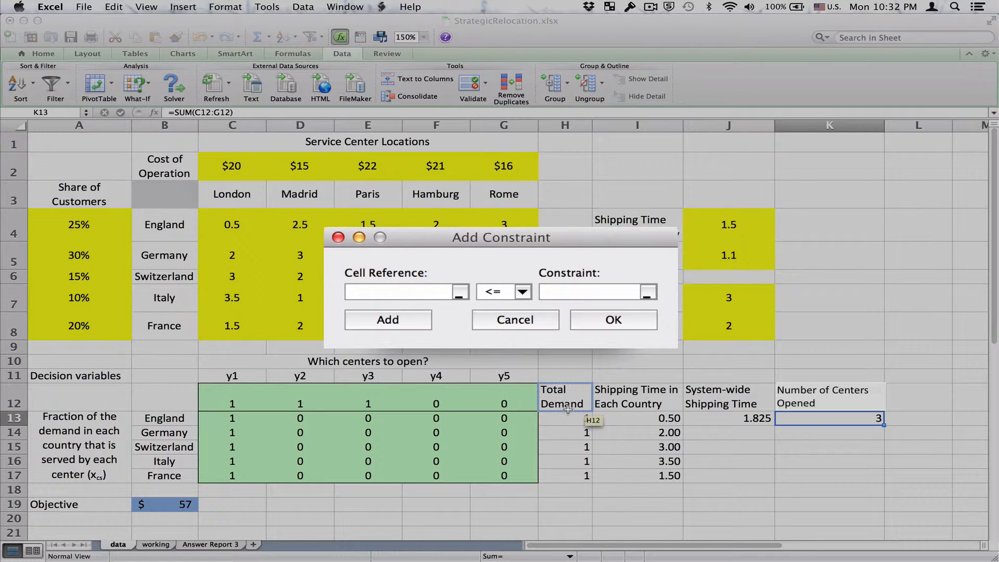
drag(567, 418, 569, 479)
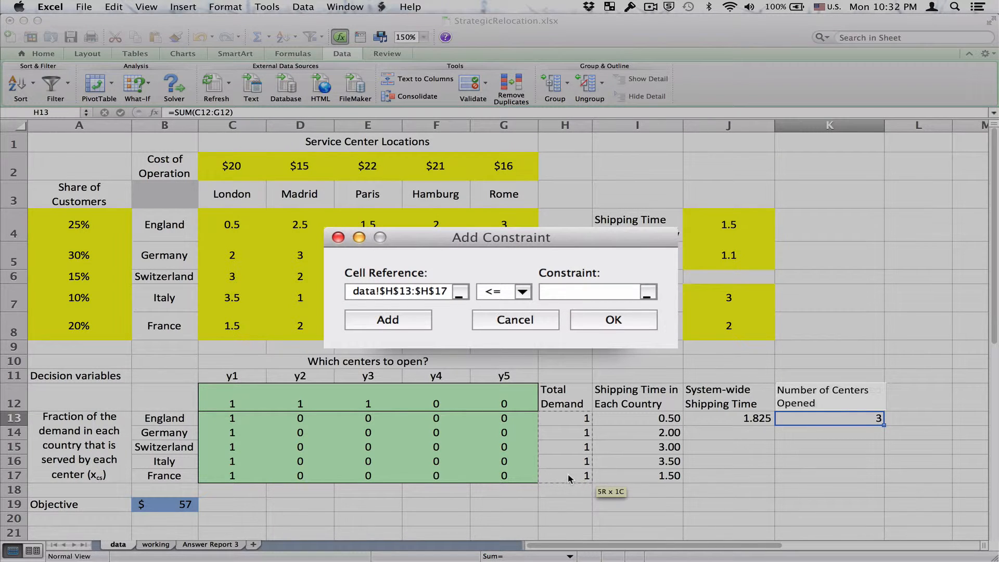
click(526, 295)
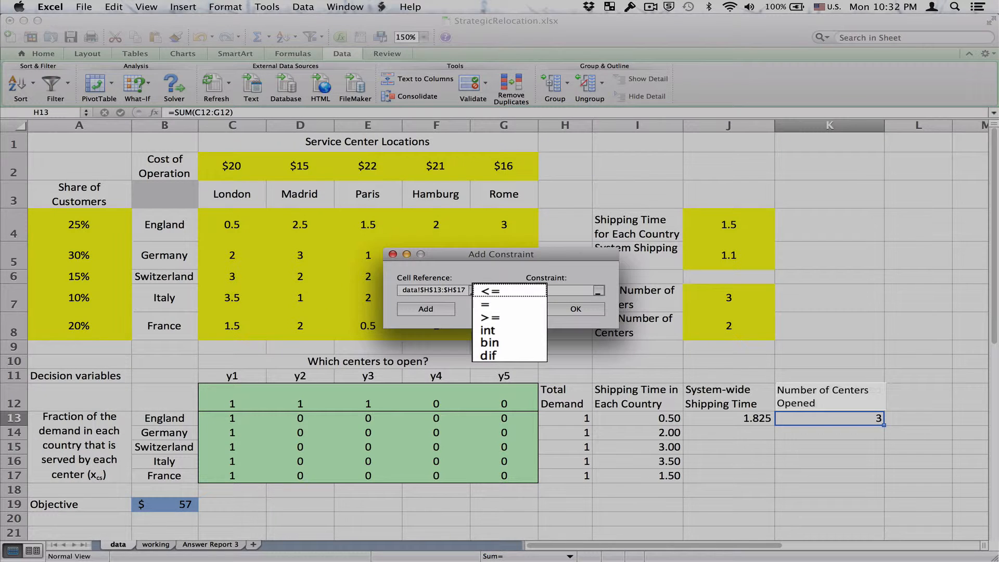
click(523, 307)
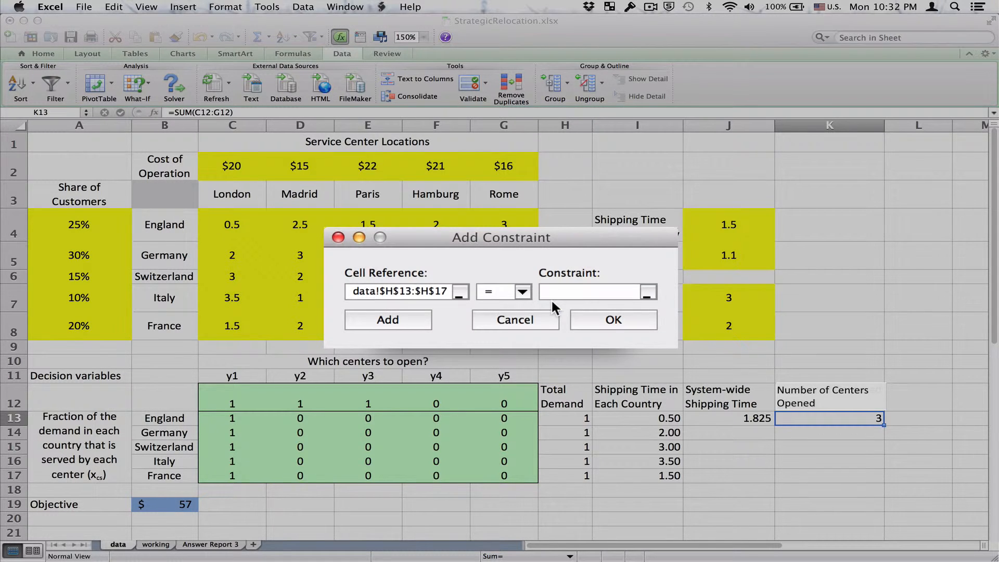
text(1.0)
click(399, 320)
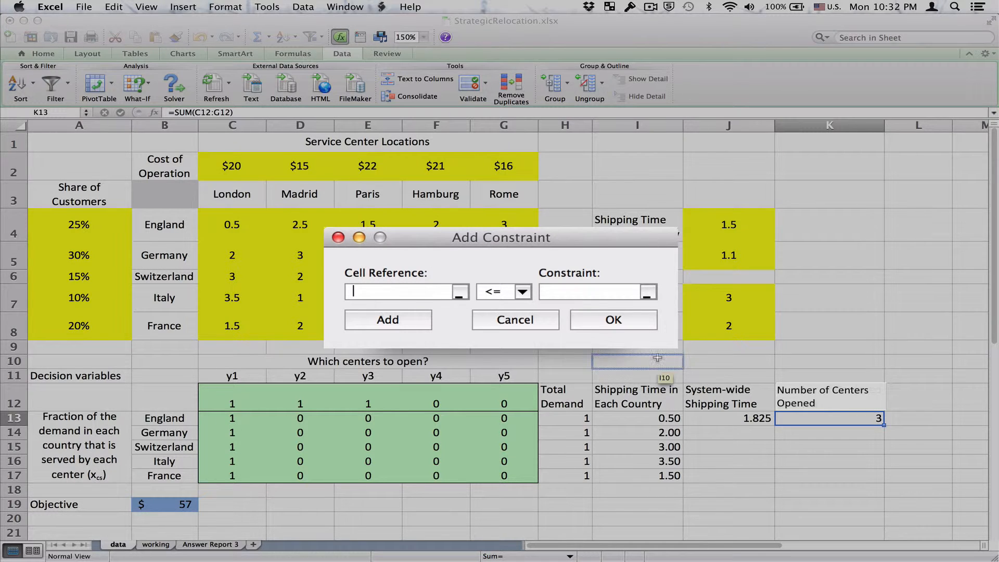
Add a Solver constraint that each country's shipping time in I13:I17 is <= the limit in cell J4.
drag(650, 418, 657, 473)
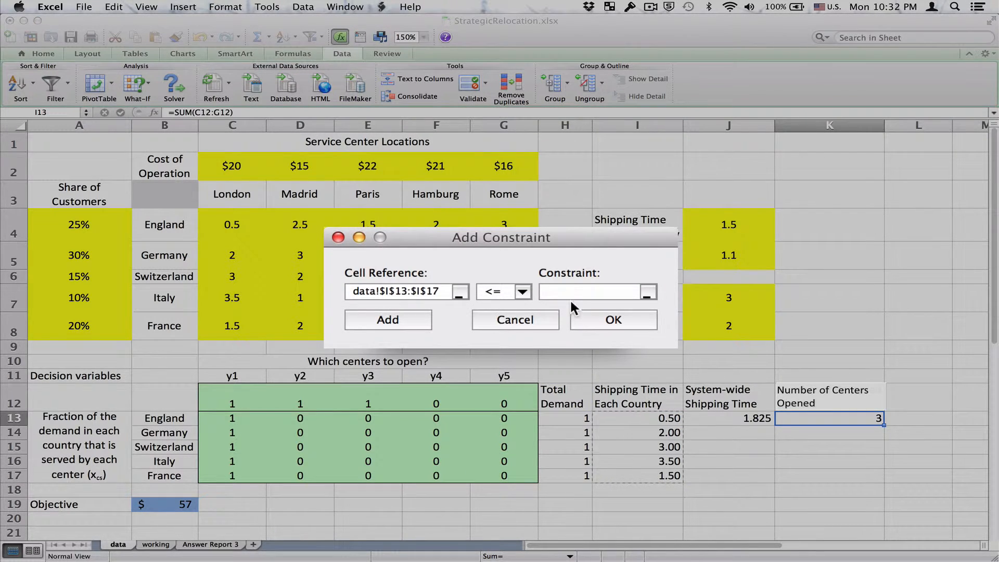
click(571, 292)
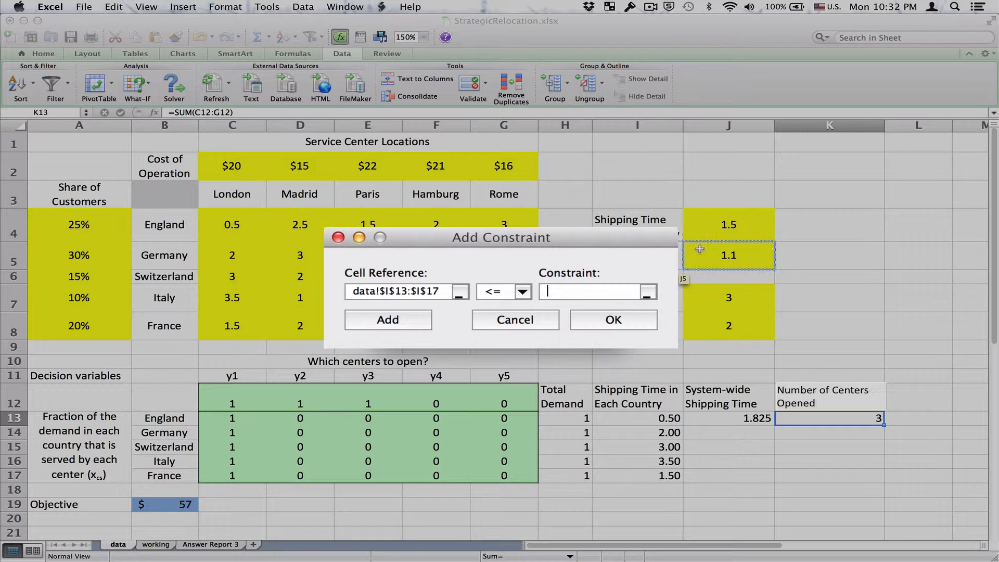
click(733, 226)
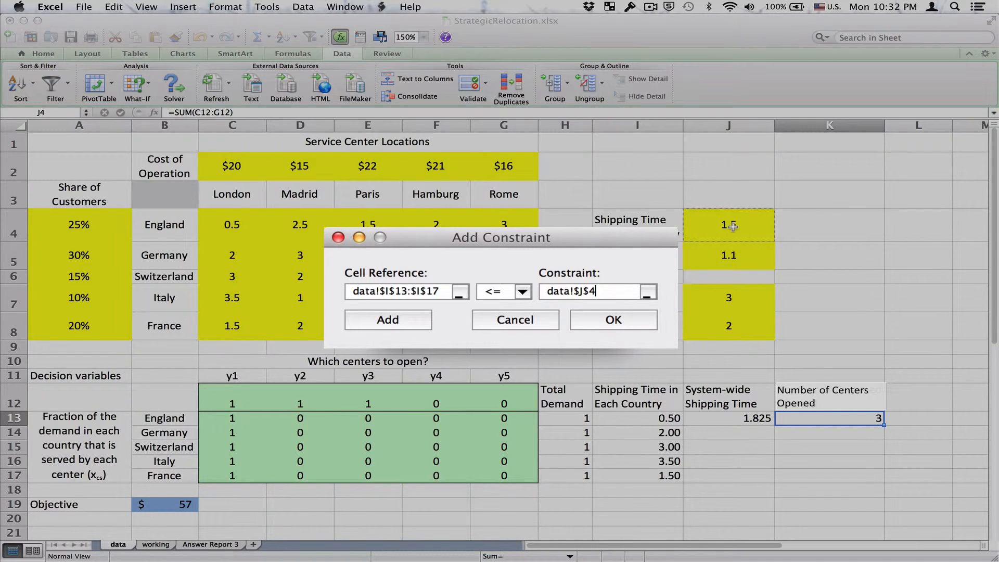
click(412, 320)
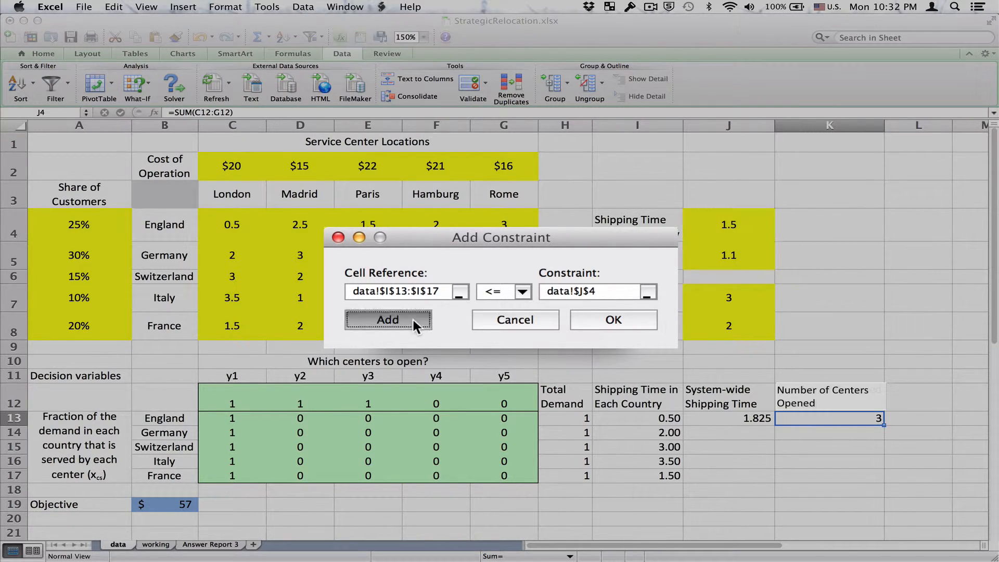
Add a Solver constraint that the system-wide shipping time in J13 is <= the limit in cell J5.
click(750, 421)
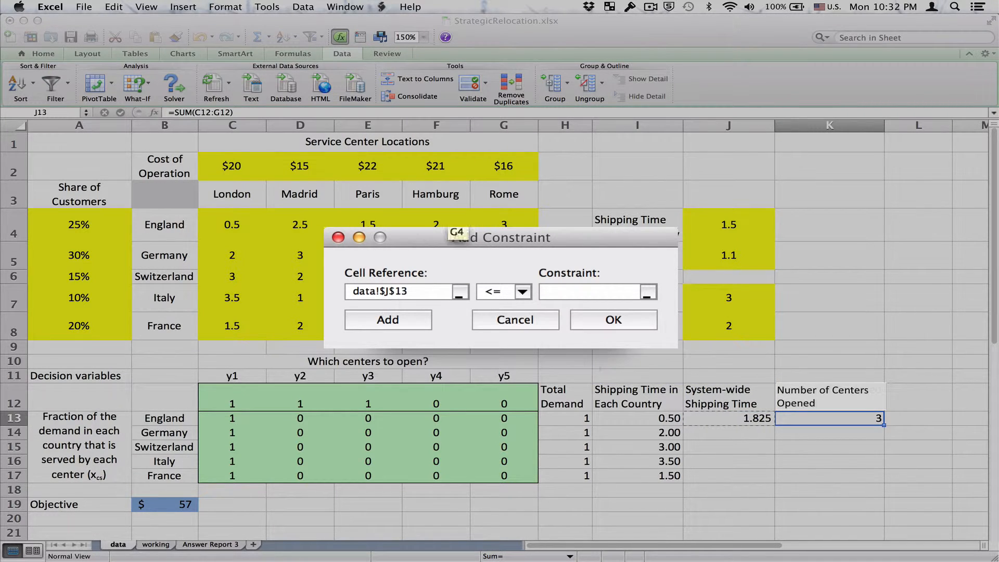
click(550, 289)
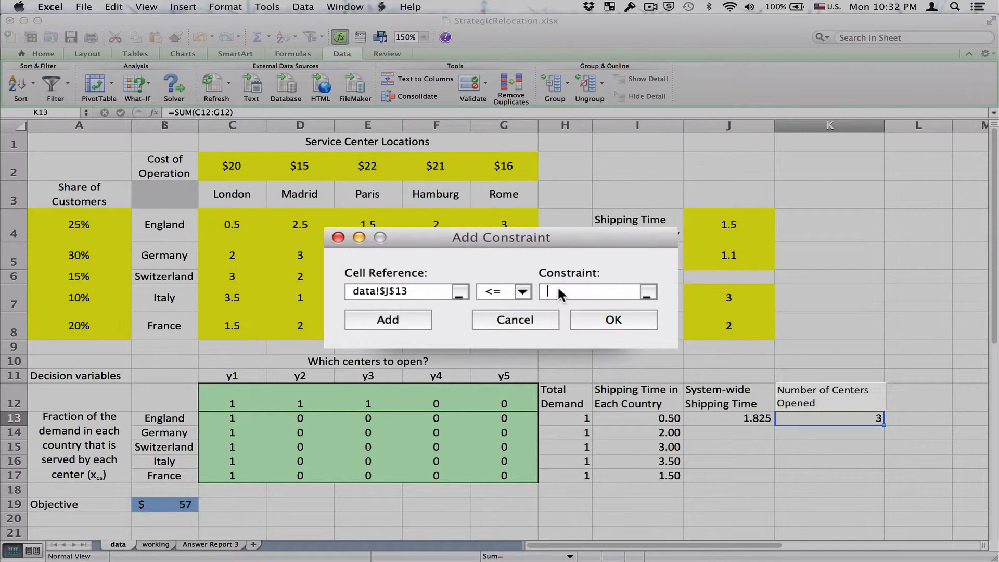
click(738, 257)
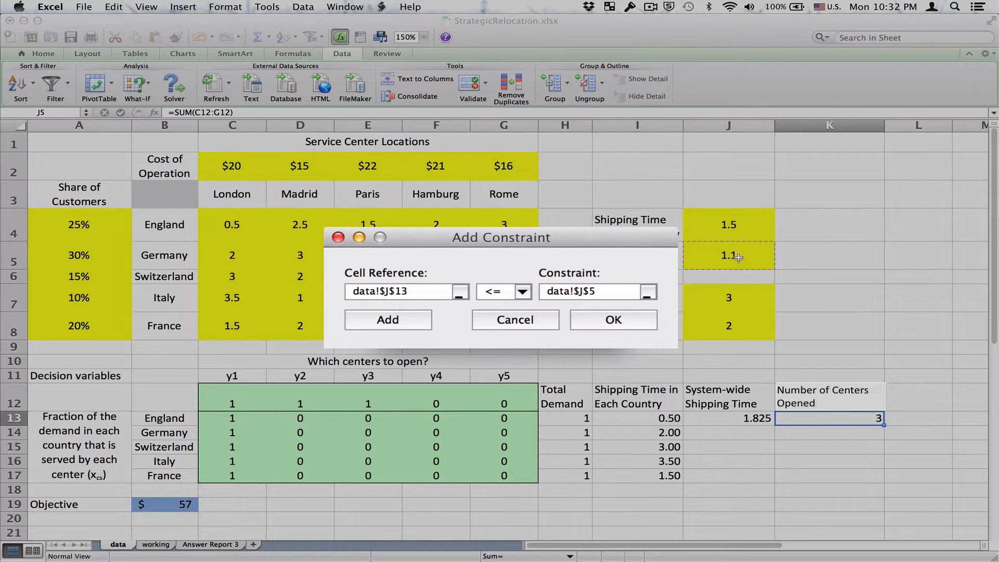
click(411, 320)
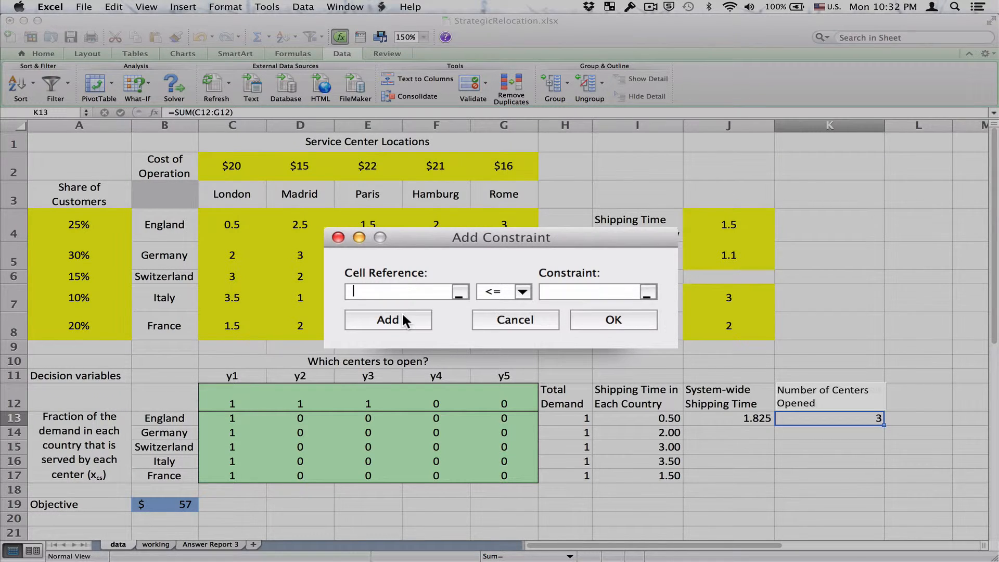
Add a Solver constraint that the number of centers opened in K13 is <= the maximum in cell J7.
click(851, 421)
click(636, 290)
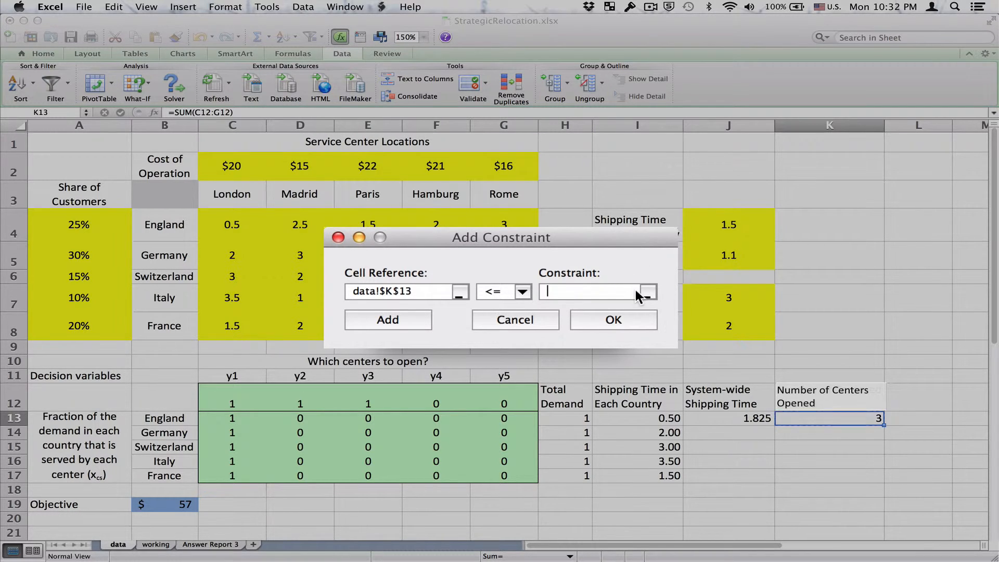
click(723, 299)
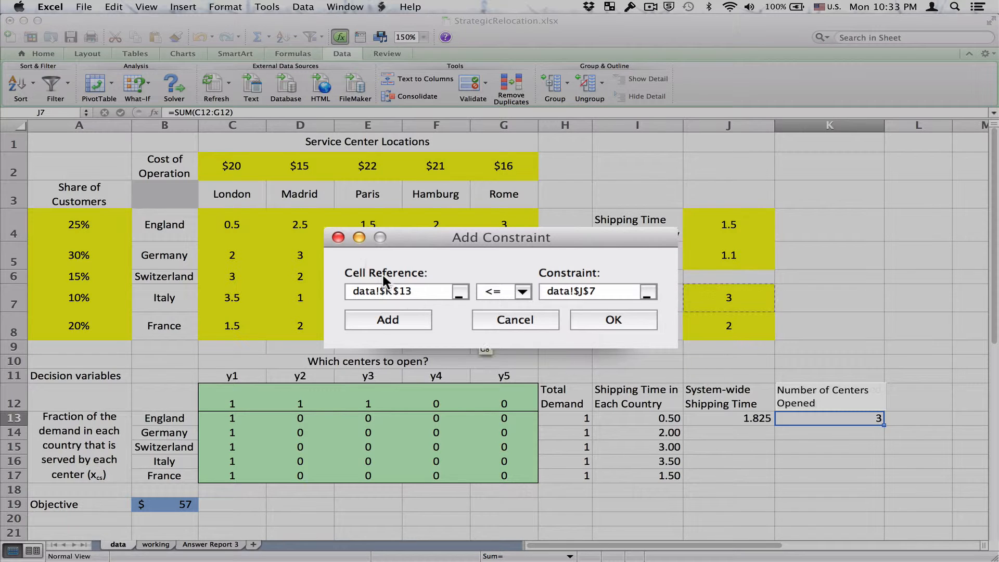
click(393, 319)
Add a Solver constraint that the number of centers opened in K13 is >= the minimum in cell J8.
click(768, 265)
click(840, 422)
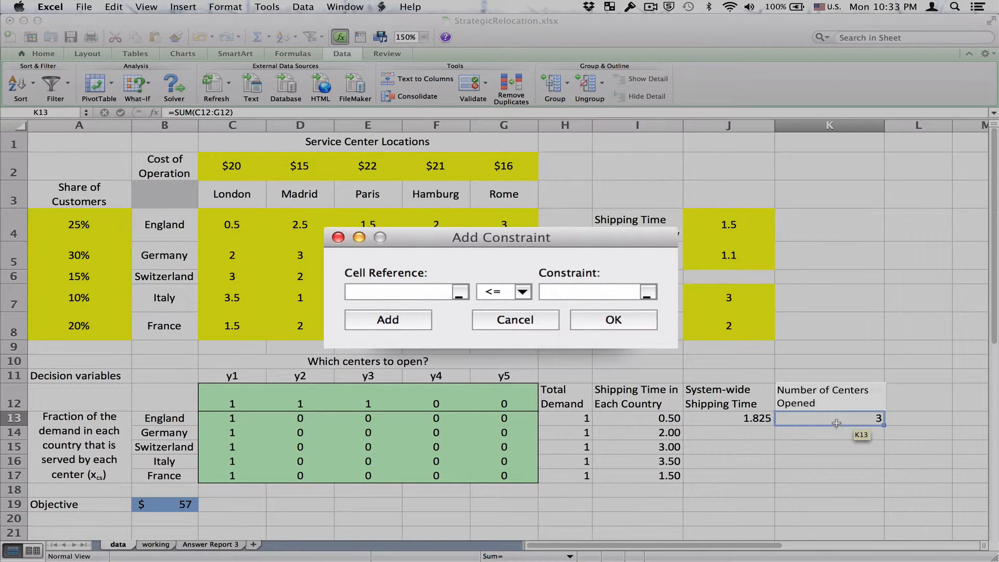
click(521, 292)
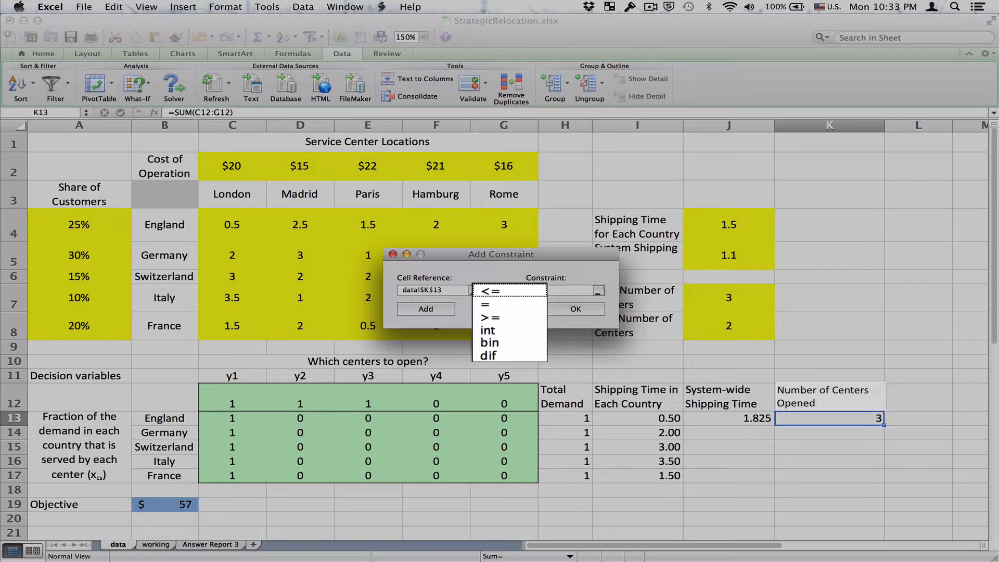
click(517, 315)
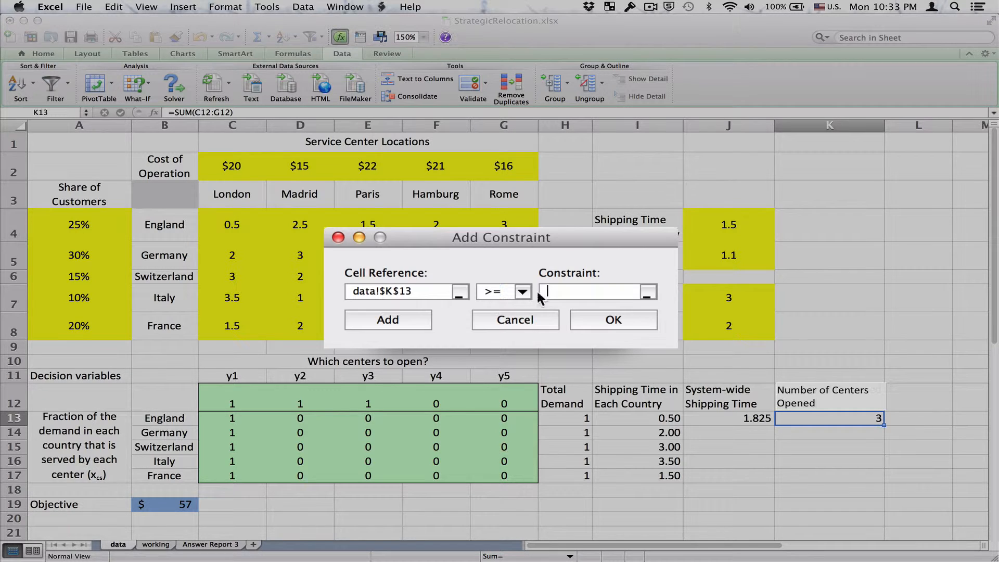
click(728, 328)
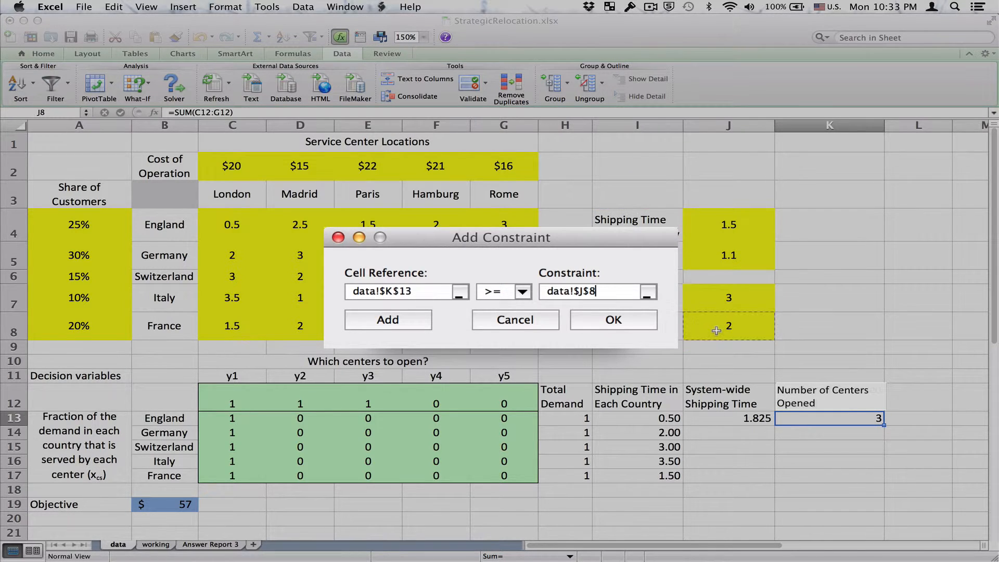
click(388, 321)
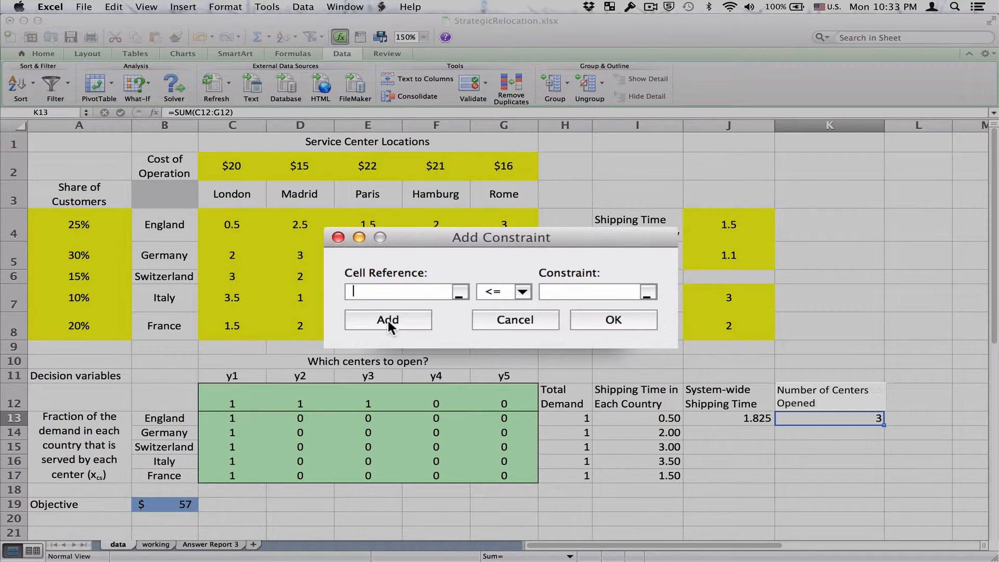